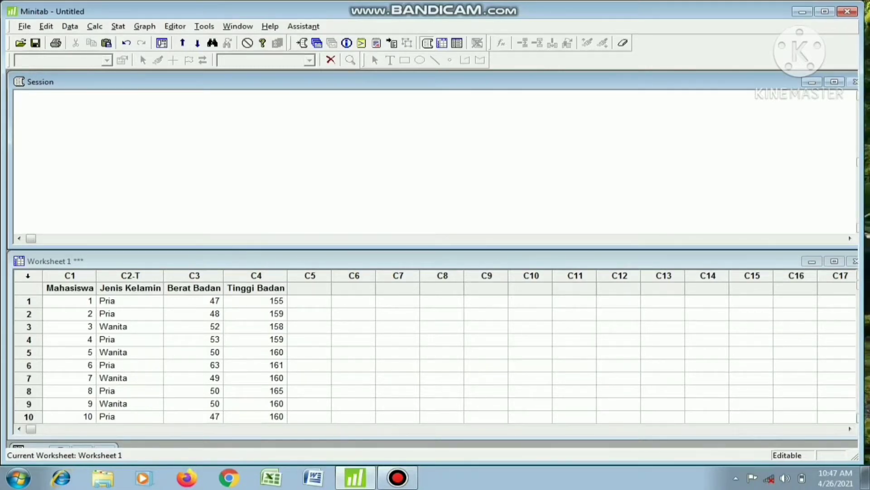
Step: Examine all rows of the student data in Worksheet 1, from the first record to the last and back
click(861, 418)
click(861, 417)
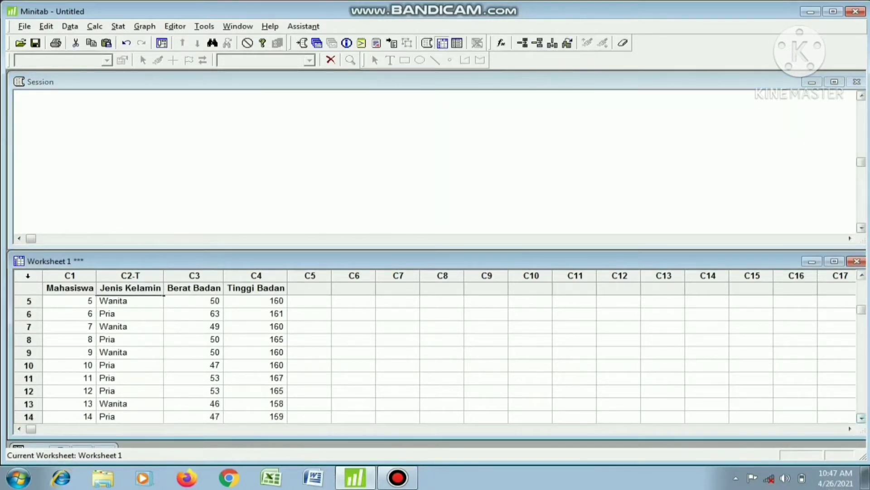
click(861, 418)
click(861, 418)
click(861, 418)
click(861, 418)
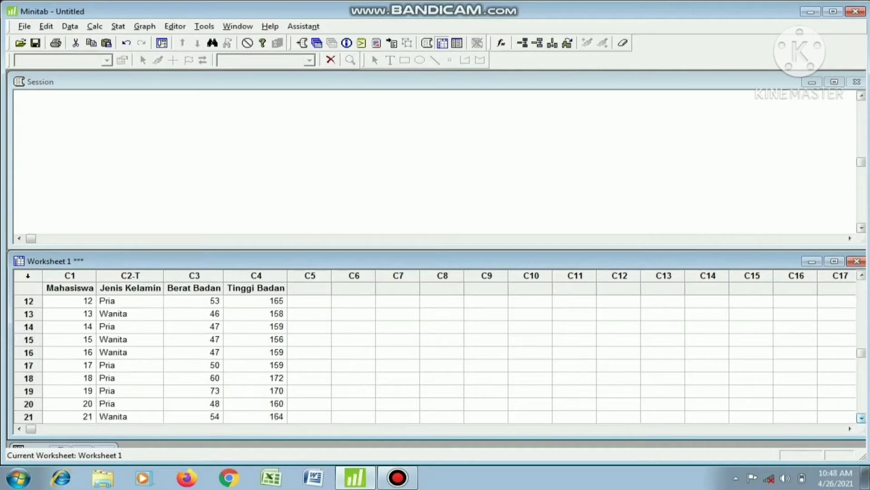
click(861, 418)
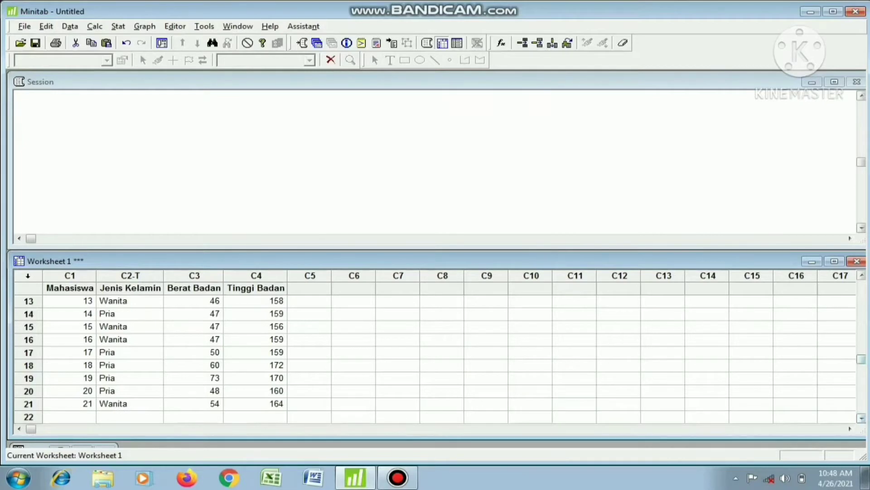
click(861, 297)
click(862, 298)
click(861, 297)
click(862, 297)
click(862, 297)
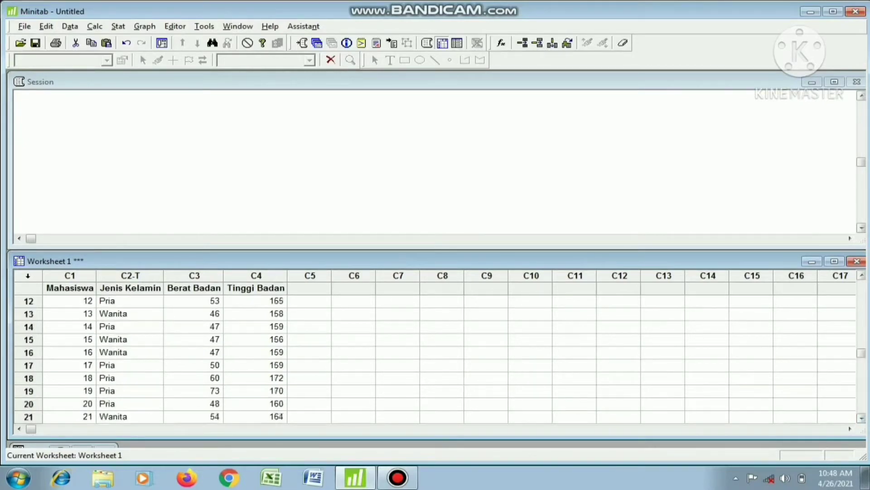
click(862, 298)
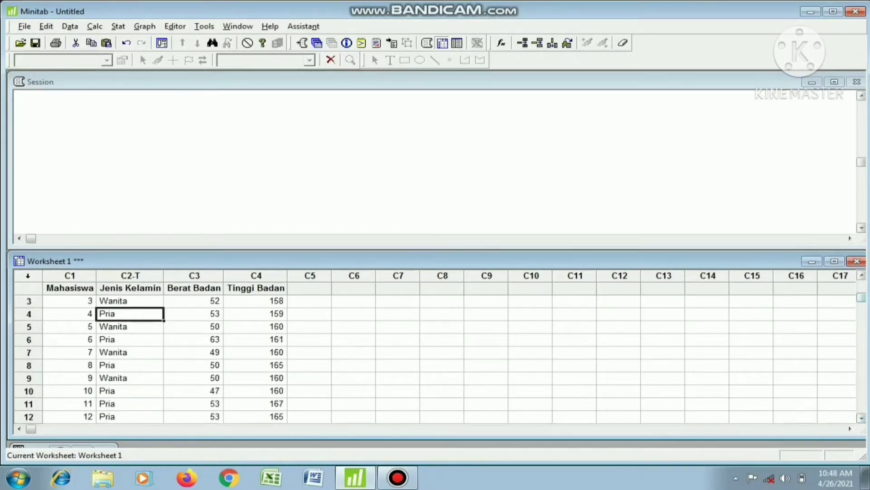
drag(861, 297, 862, 285)
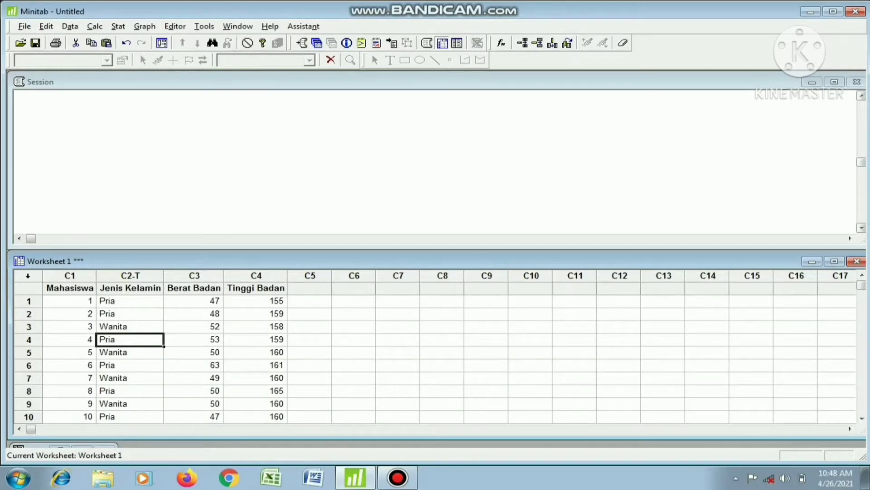
Step: Start Display Descriptive Statistics and add Berat Badan and Tinggi Badan as the variables
click(118, 26)
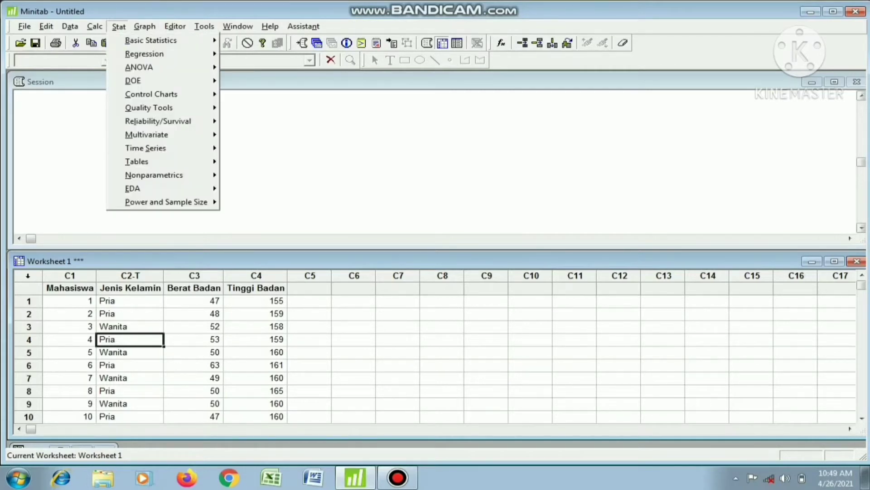
mouse_move(151, 41)
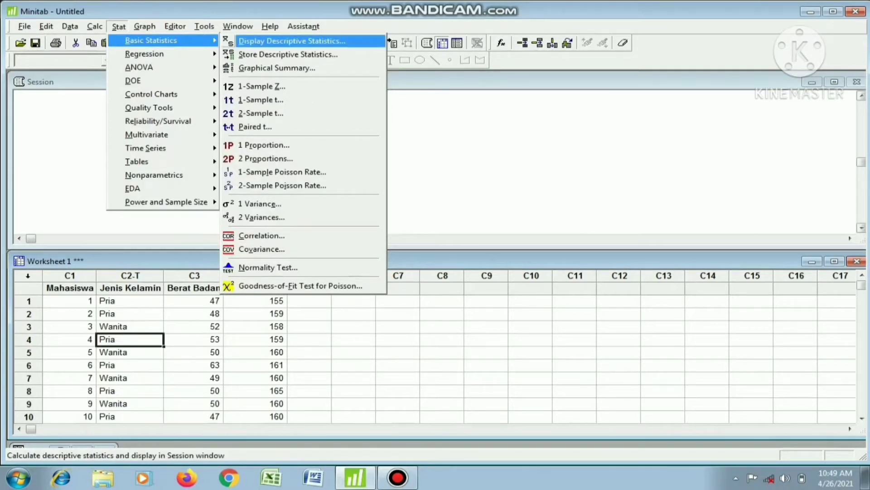
key(Return)
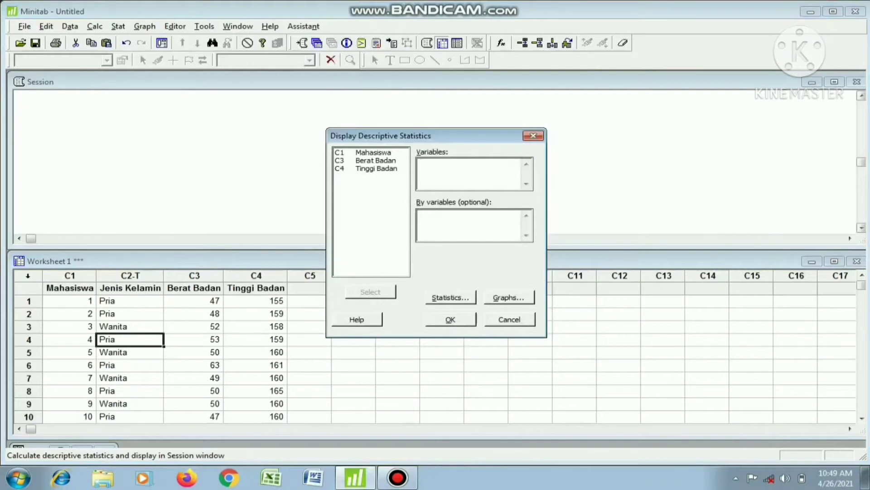
click(375, 161)
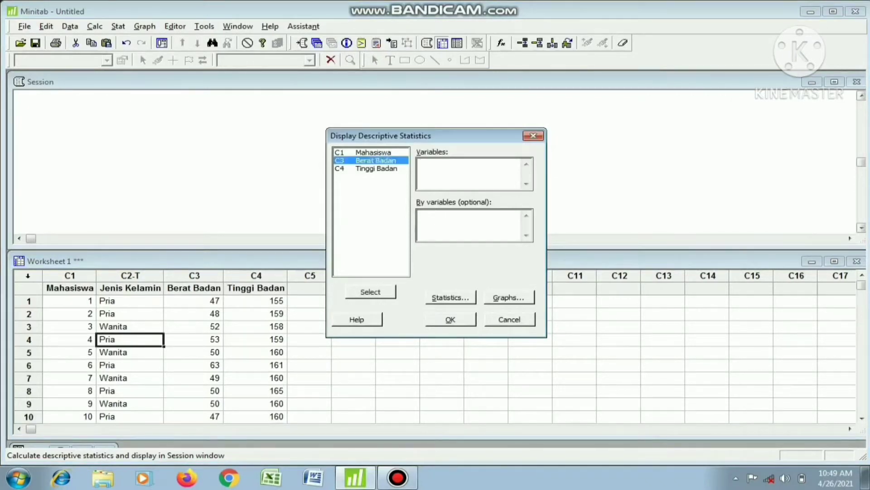
click(371, 292)
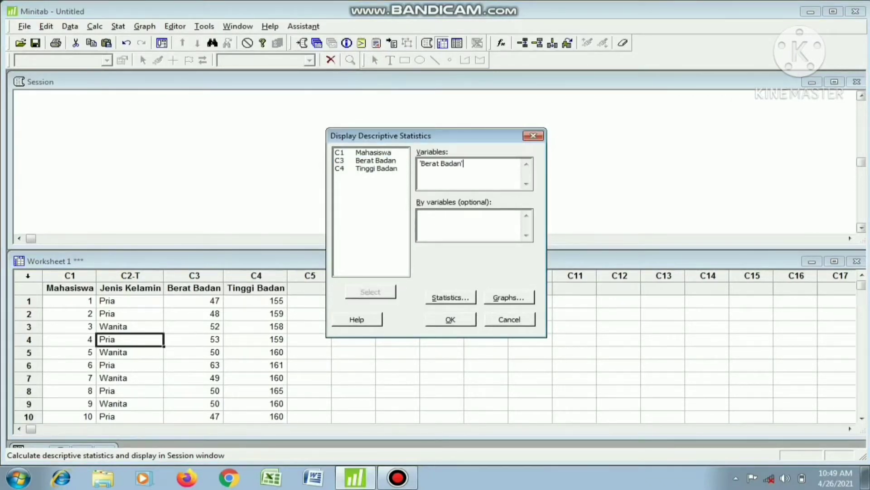
click(376, 168)
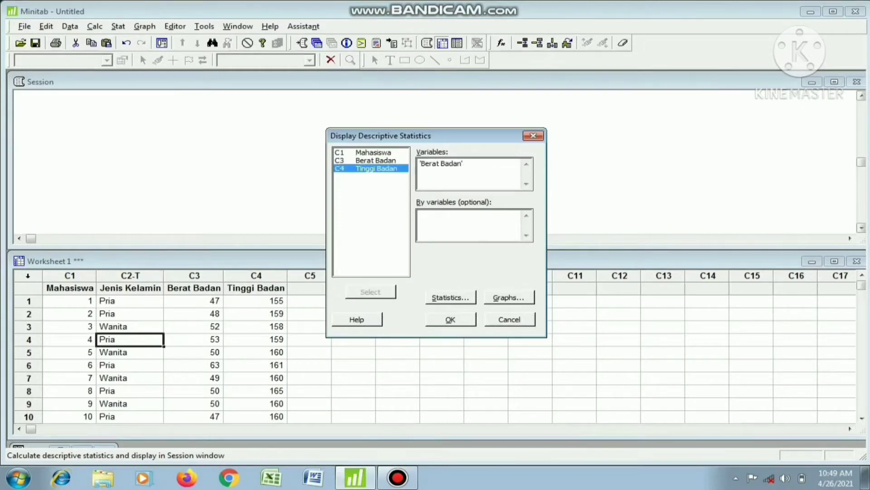
click(371, 292)
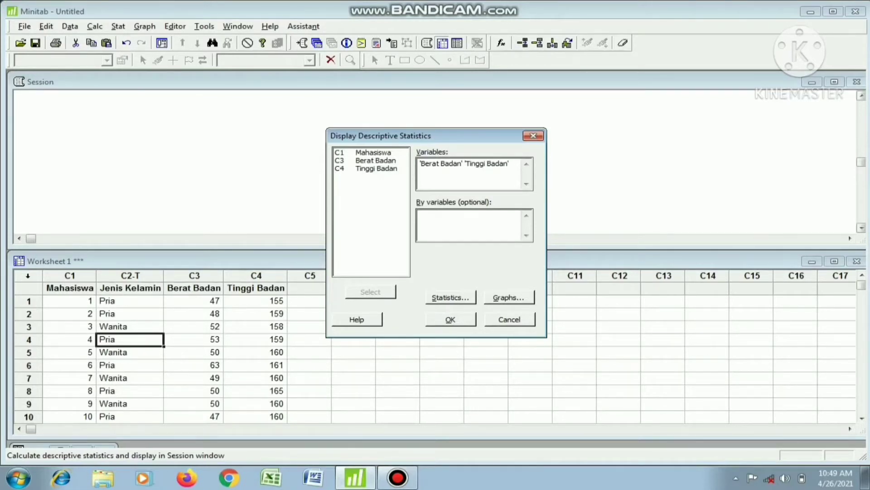
Step: Clear all preselected statistics and include only standard deviation, variance and coefficient of variation
key(alt+s)
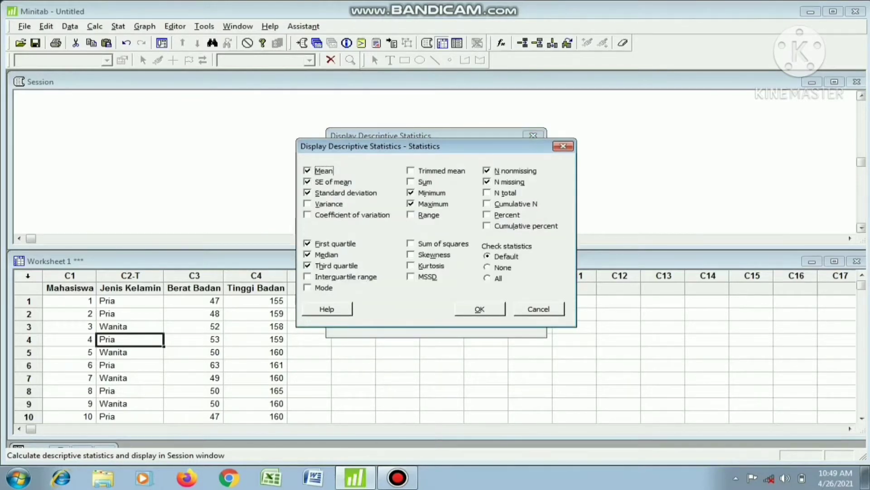
click(487, 268)
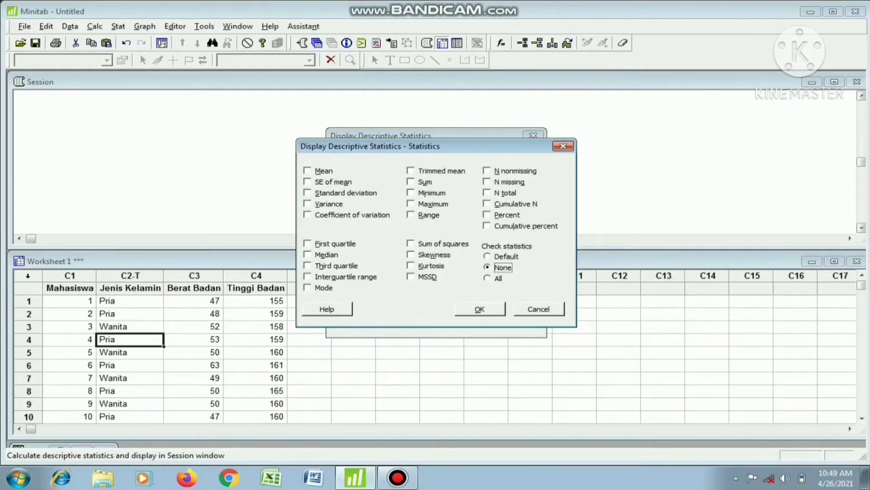
click(308, 193)
click(308, 204)
click(308, 215)
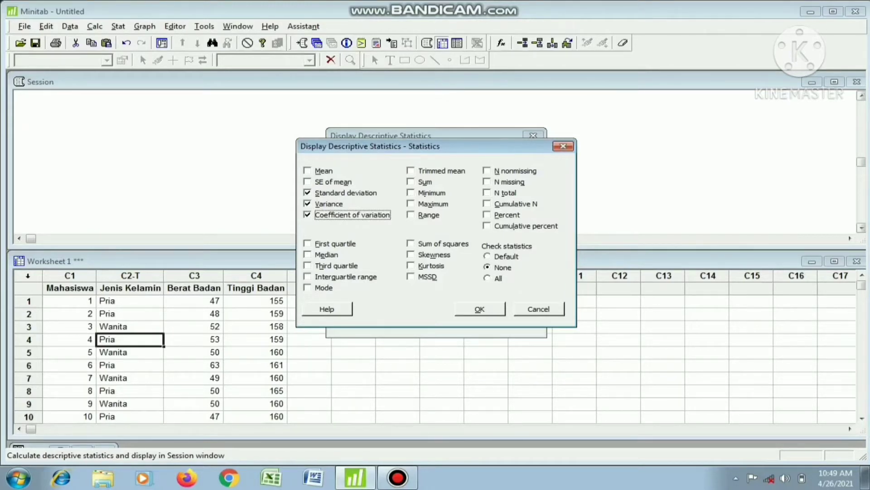
Step: Add first quartile, median, third quartile, interquartile range and mode to the statistics
click(308, 243)
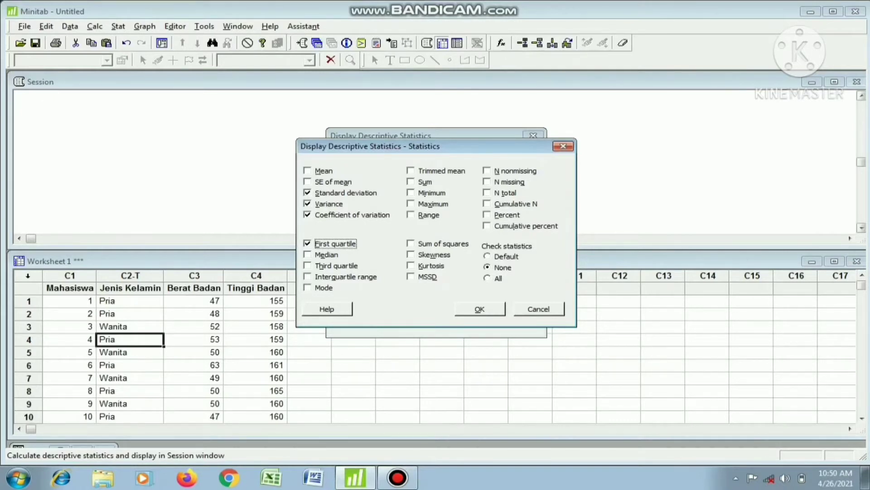
click(307, 254)
click(308, 266)
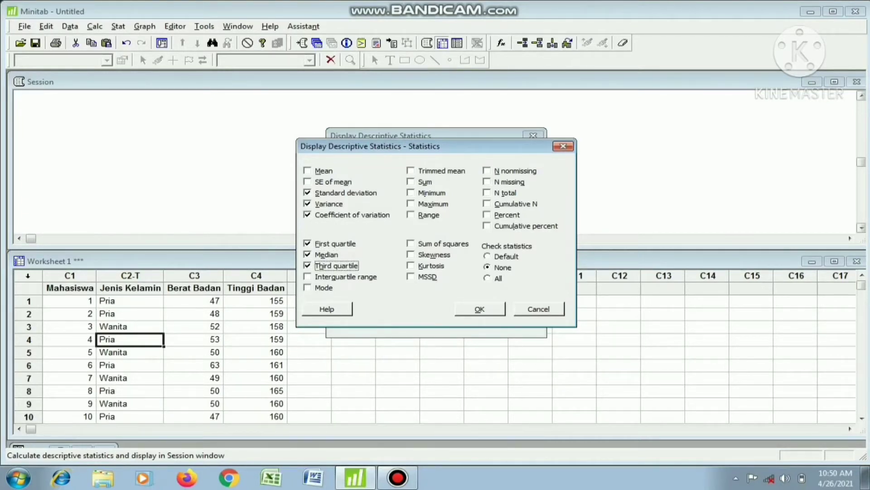
click(308, 277)
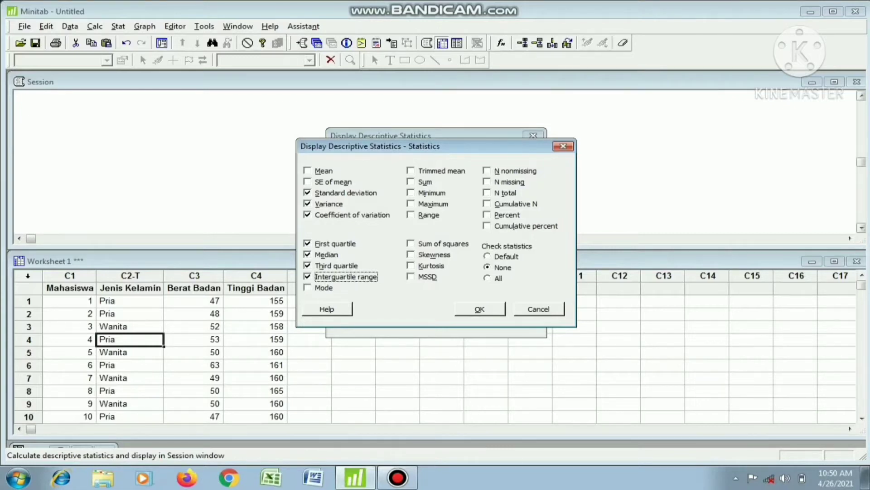
click(308, 287)
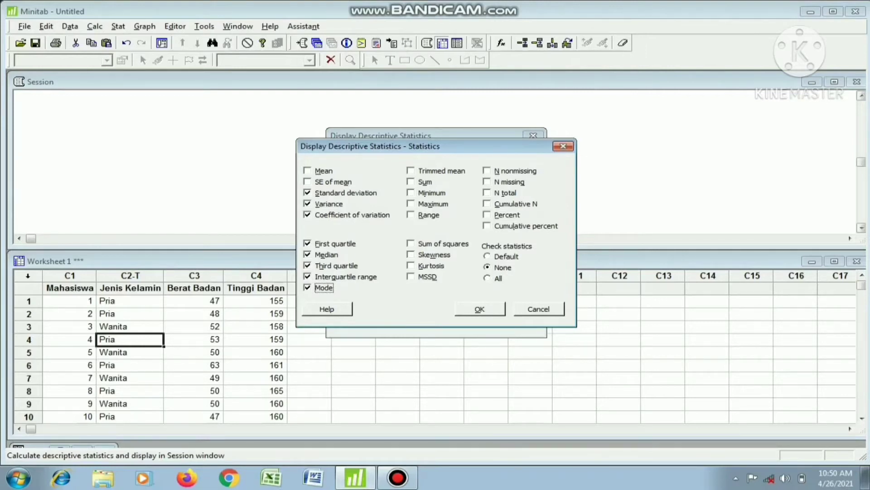
Step: Add trimmed mean, sum, minimum and maximum to the statistics and confirm the selection
click(411, 170)
click(410, 182)
click(411, 193)
click(411, 204)
key(Return)
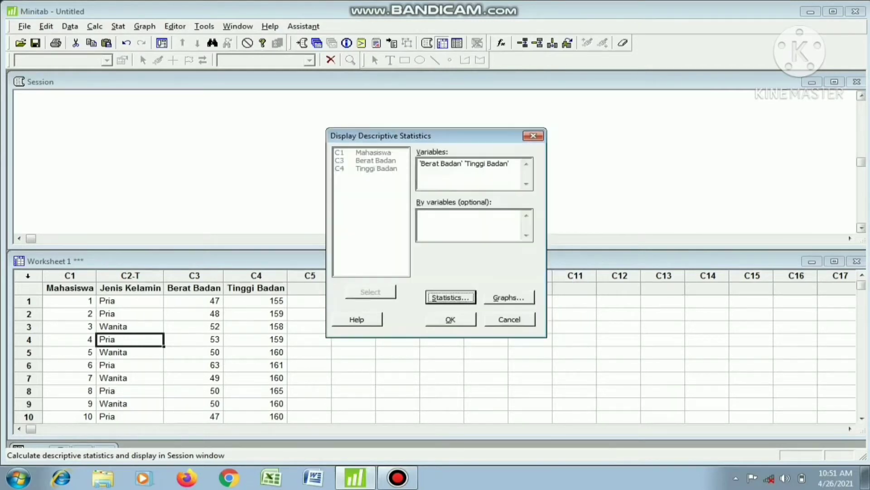
key(Return)
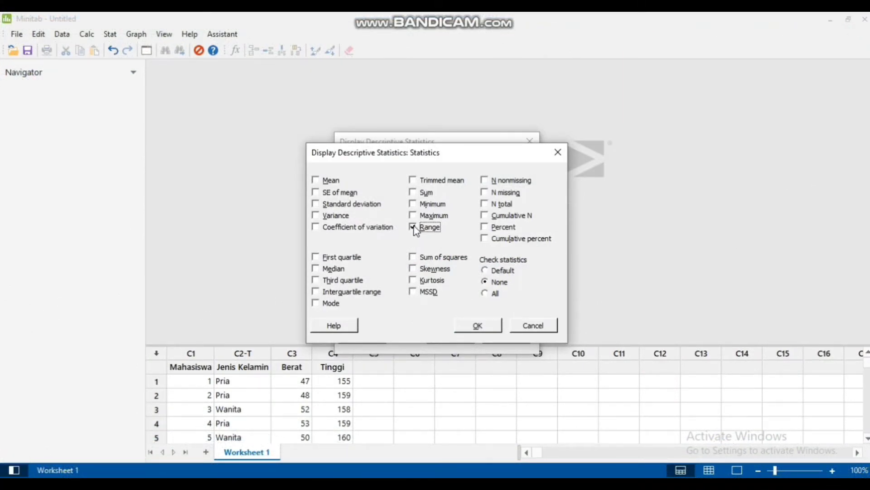
Step: Include sum of squares, skewness, kurtosis and MSSD in the descriptive statistics
click(413, 257)
click(413, 270)
click(413, 281)
click(413, 292)
Step: Add N nonmissing, N missing, N total, cumulative N, percent and cumulative percent, and generate the descriptive statistics for Mahasiswa, Berat and Tinggi
click(486, 181)
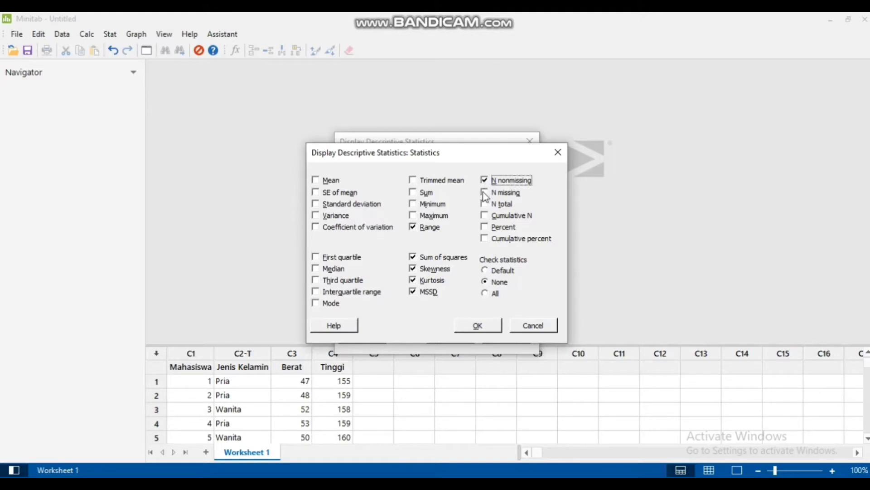
click(483, 193)
click(487, 204)
click(485, 215)
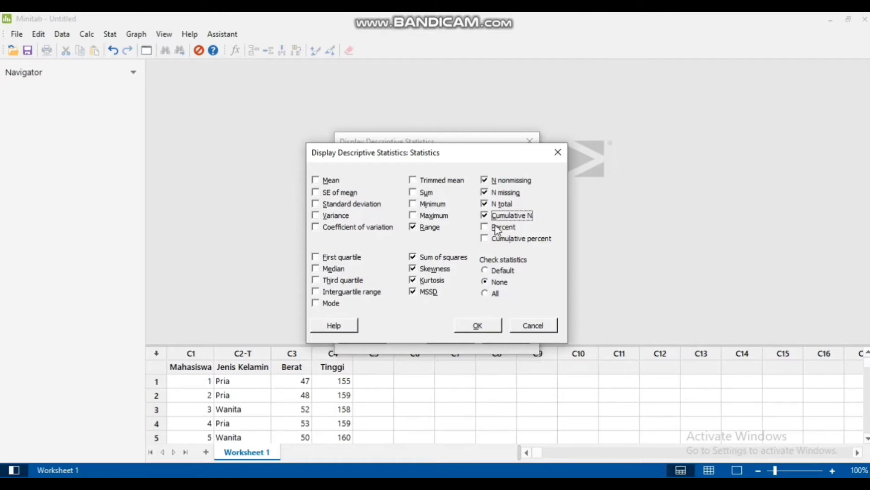
click(484, 229)
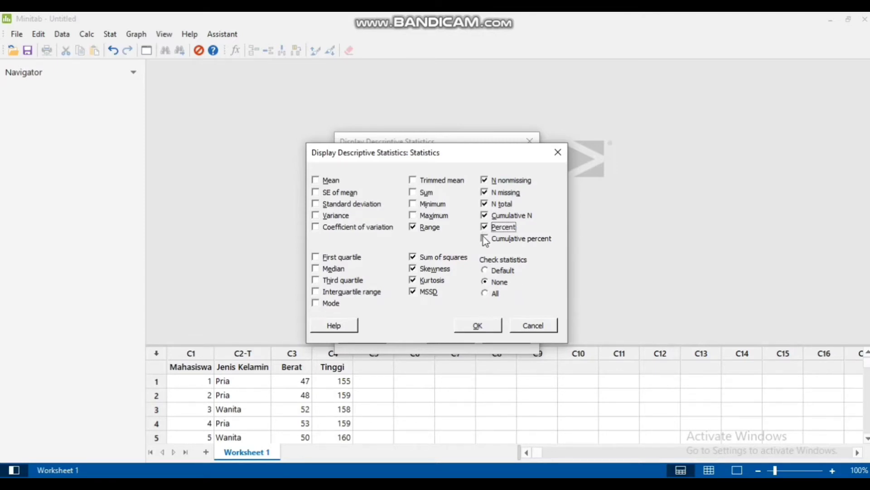
click(485, 239)
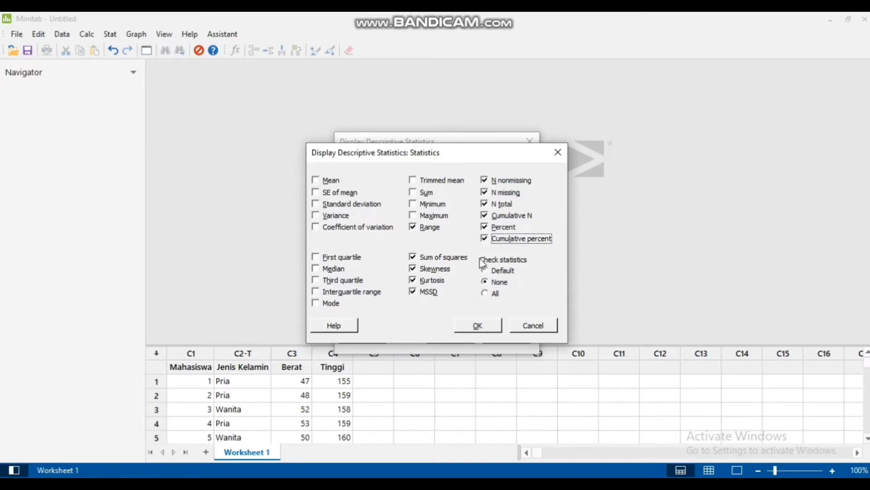
click(483, 327)
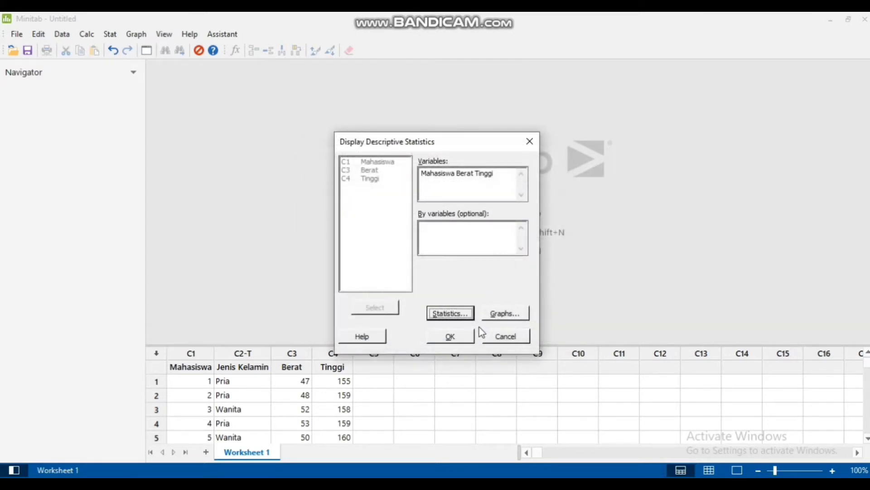
click(453, 336)
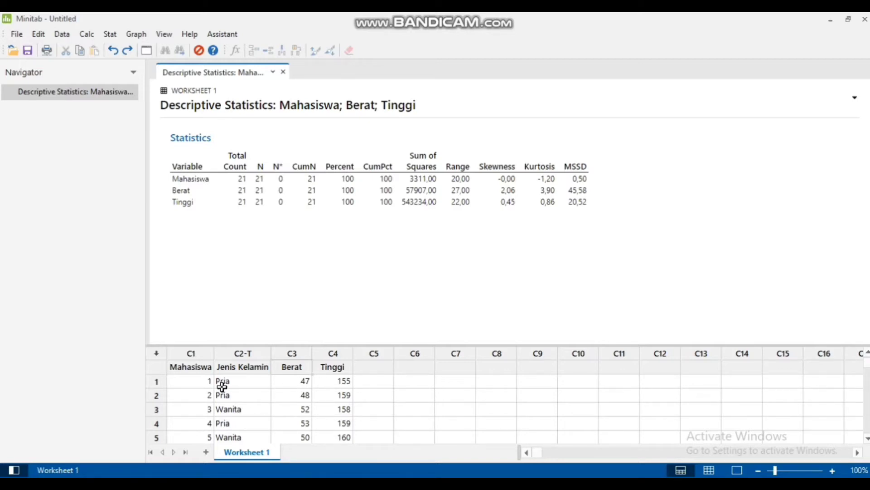
Step: Reopen Display Descriptive Statistics and set Jenis Kelamin as the grouping (By) variable
click(112, 35)
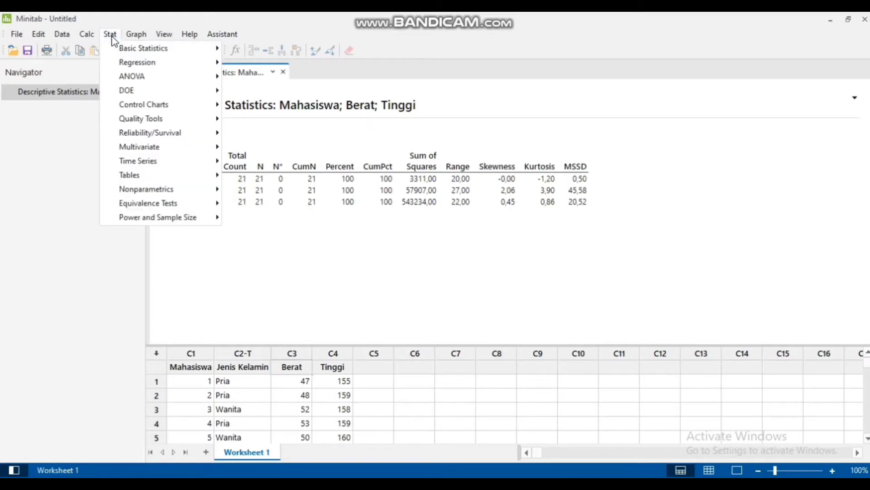
mouse_move(122, 49)
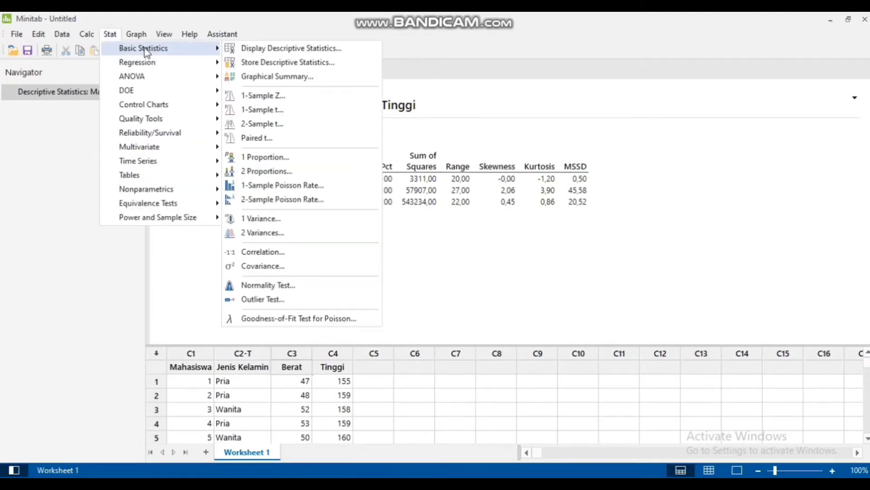
click(247, 49)
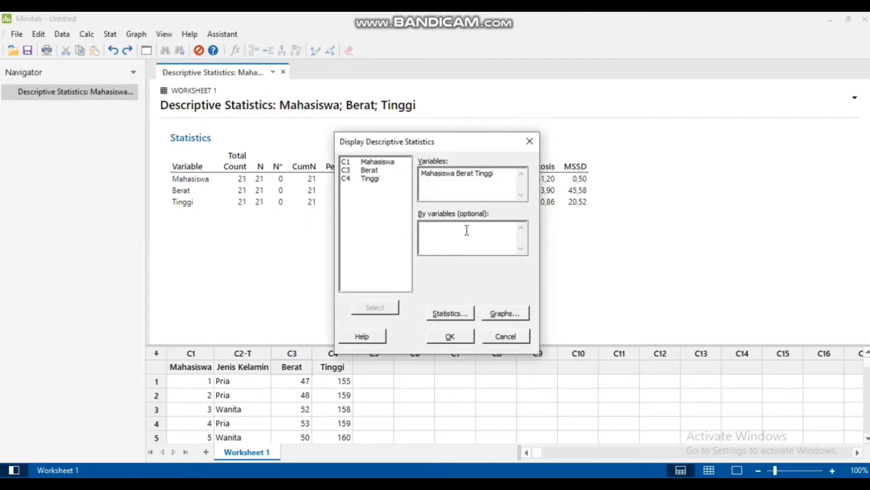
click(446, 233)
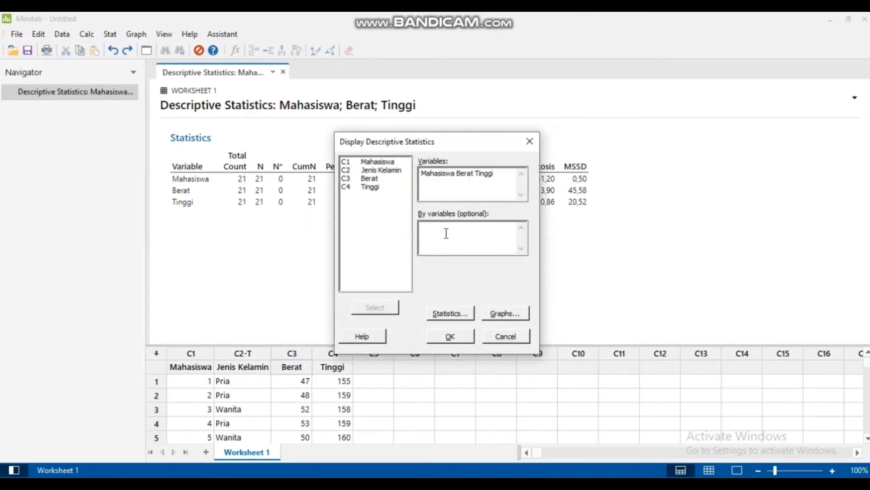
click(388, 171)
click(376, 309)
Step: Reset the displayed statistics to Default, add coefficient of variation, and exclude SE of mean, first quartile and third quartile
click(443, 314)
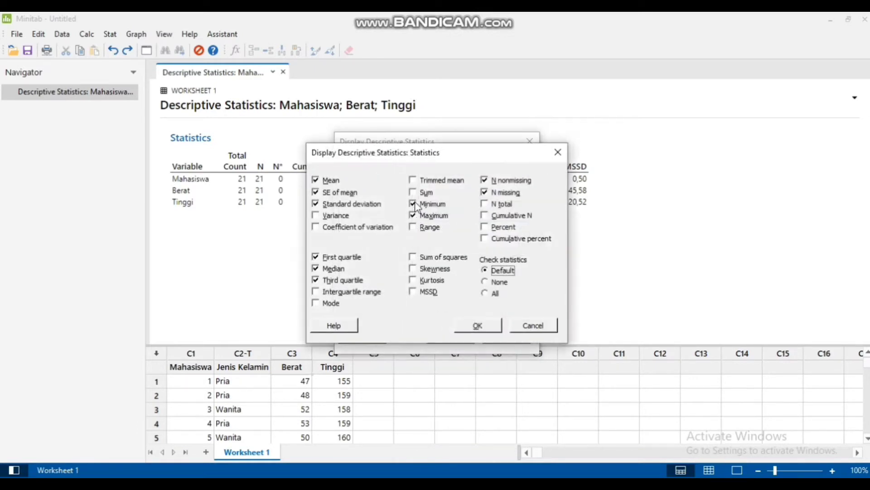
click(316, 192)
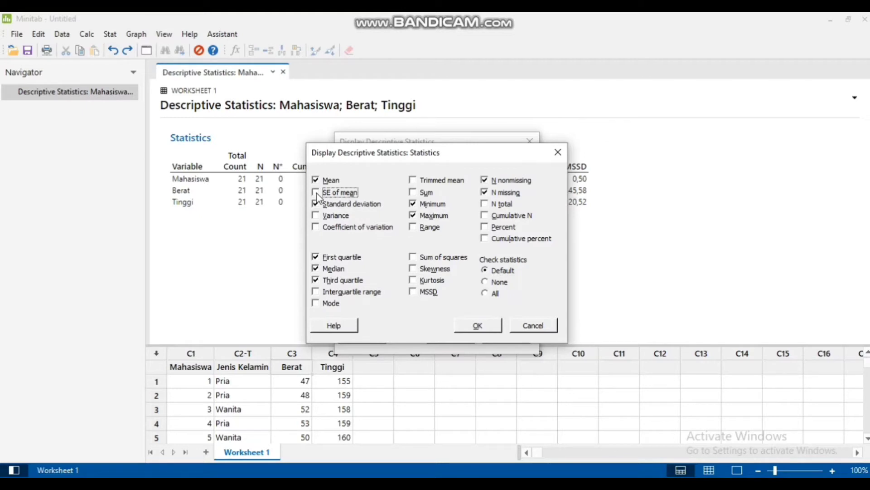
click(315, 227)
click(316, 279)
click(316, 257)
Step: Replace N nonmissing and N missing with N total, and generate the descriptive statistics grouped by Jenis Kelamin
click(485, 205)
click(484, 181)
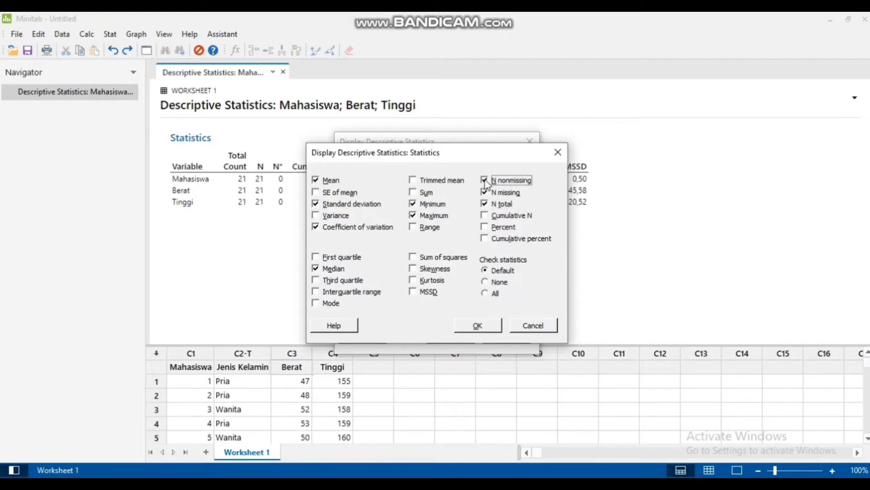
click(485, 192)
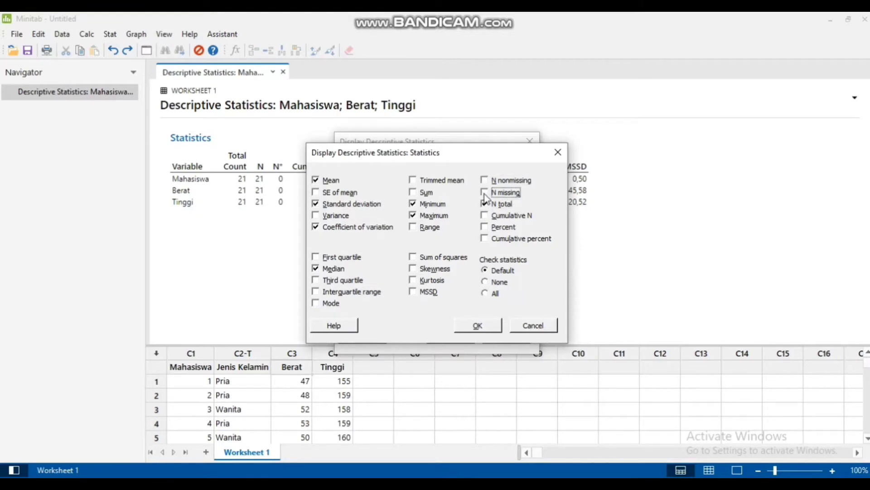
click(478, 326)
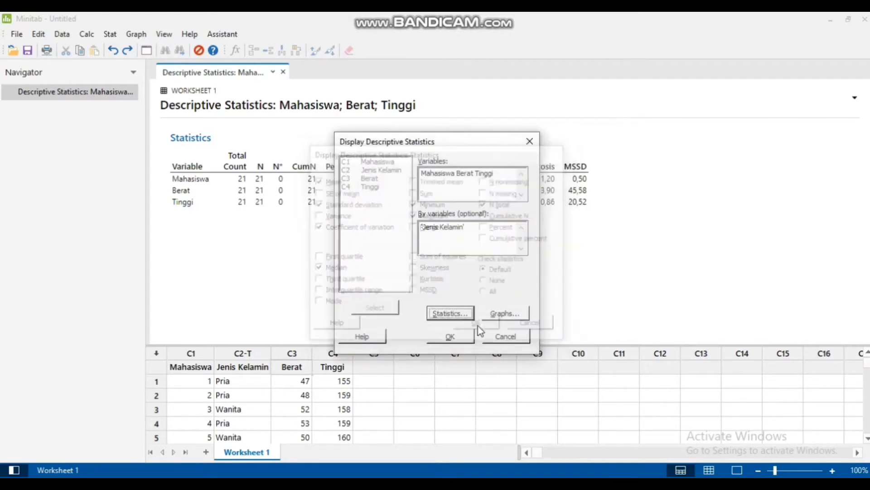
click(453, 339)
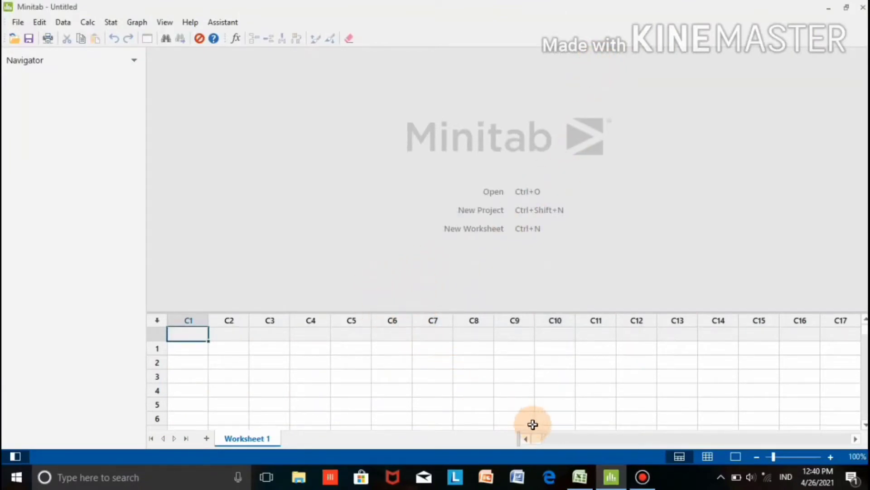
Step: Switch to the Excel workbook Book1 and copy the Umur, Berat Badan and Tinggi Badan table in A1:C21
click(584, 479)
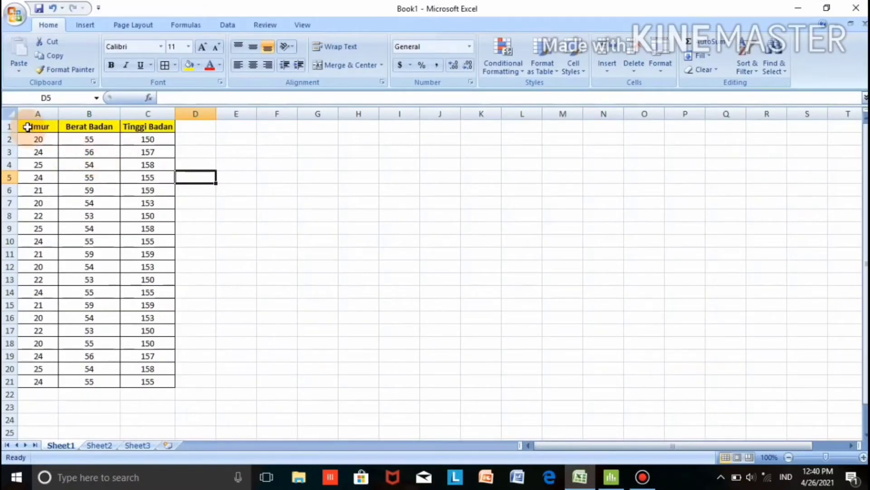
click(28, 127)
drag(28, 128, 135, 380)
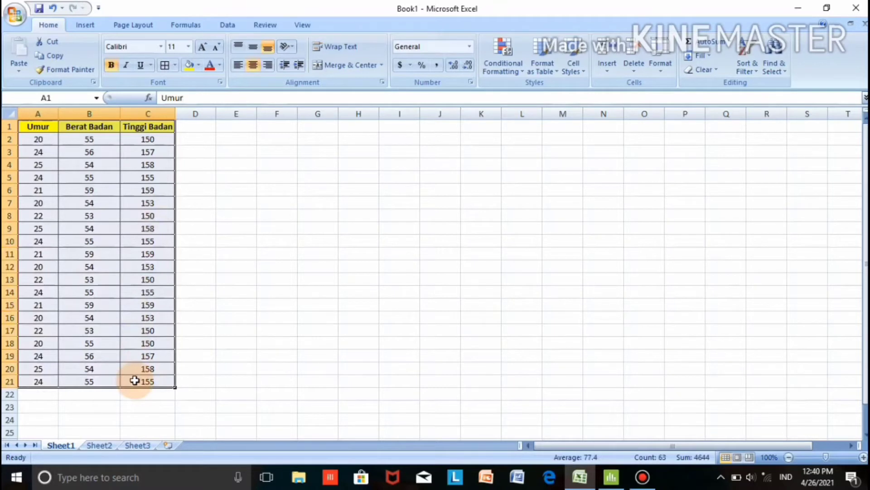
key(ctrl+c)
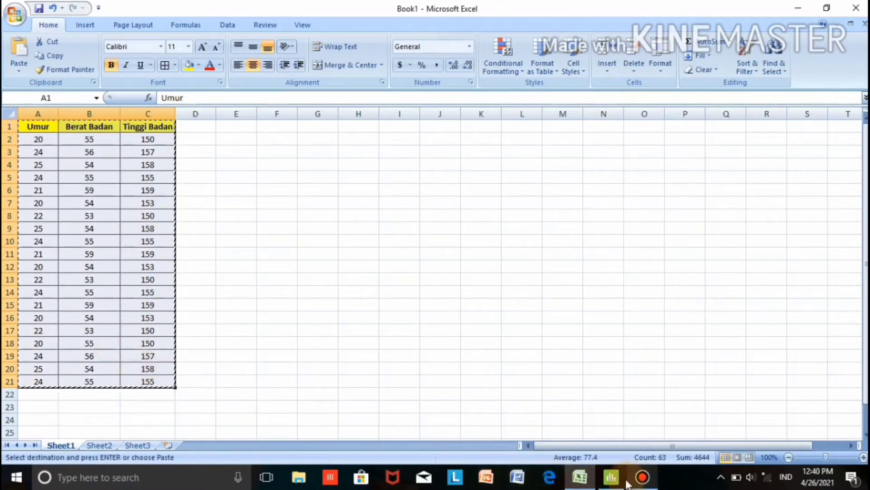
Step: Switch to Minitab, paste the copied table into Worksheet 1 from the C1 header cell, and check the pasted rows
click(612, 477)
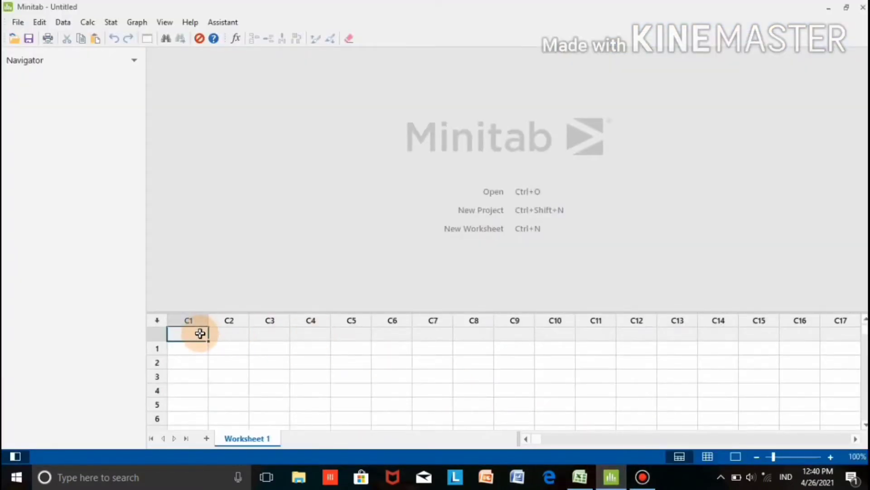
key(ctrl+v)
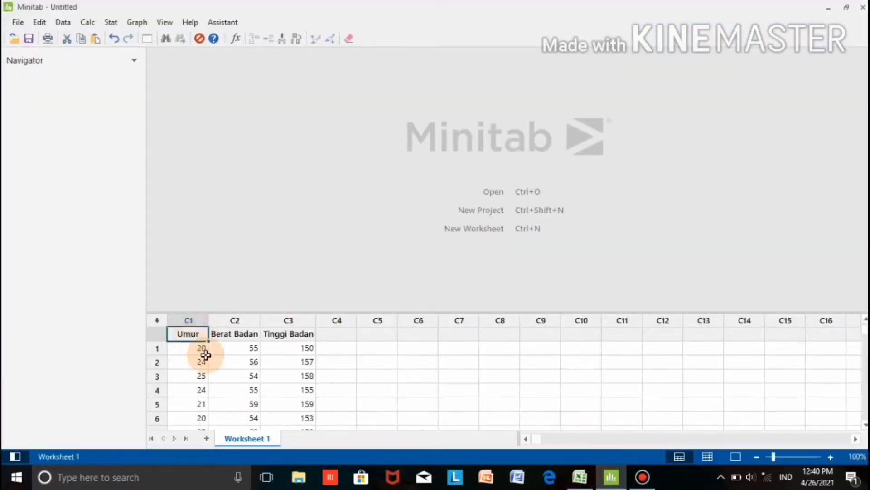
scroll(244, 359, down, 4)
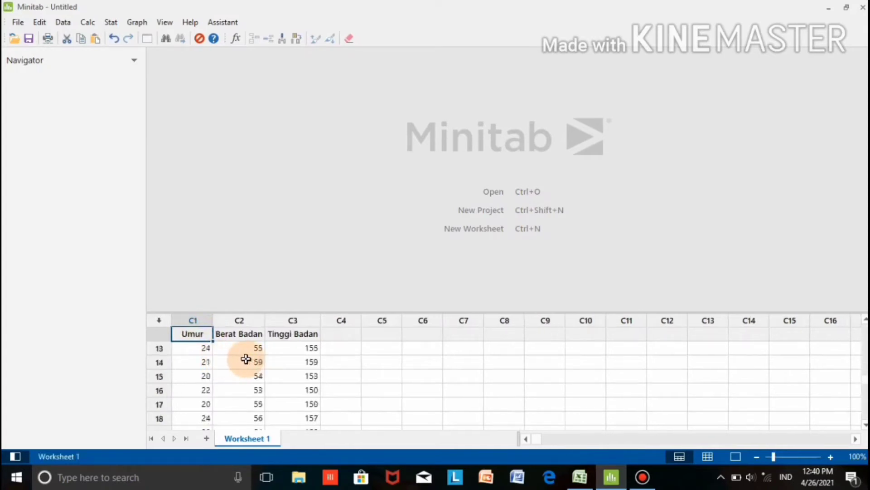
scroll(246, 359, down, 2)
scroll(247, 359, up, 6)
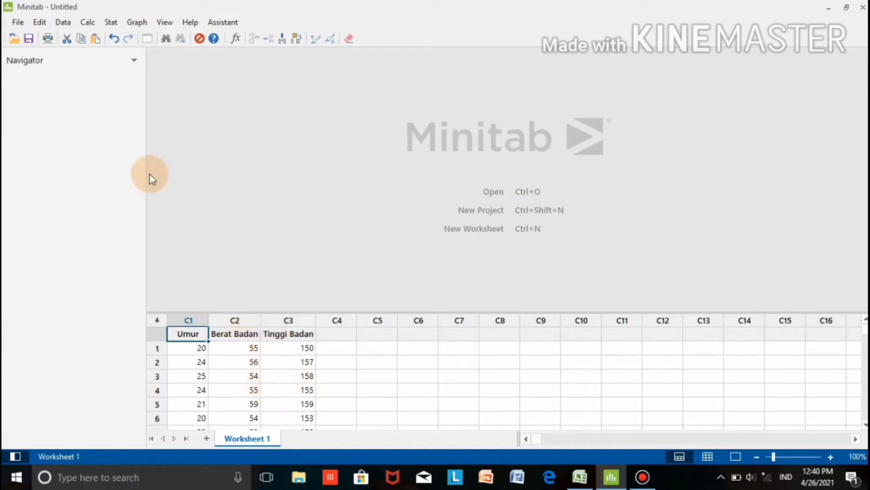
Step: Open Display Descriptive Statistics and add Umur, Berat Badan and Tinggi Badan as the variables
click(111, 24)
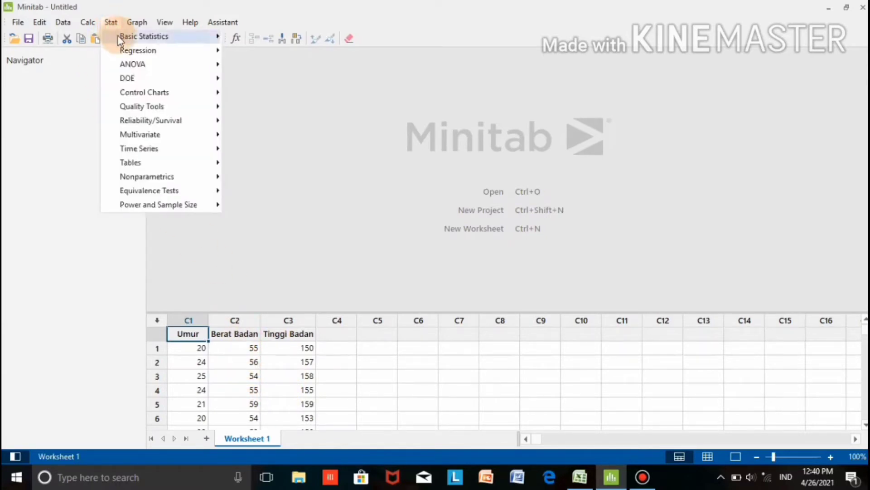
mouse_move(120, 37)
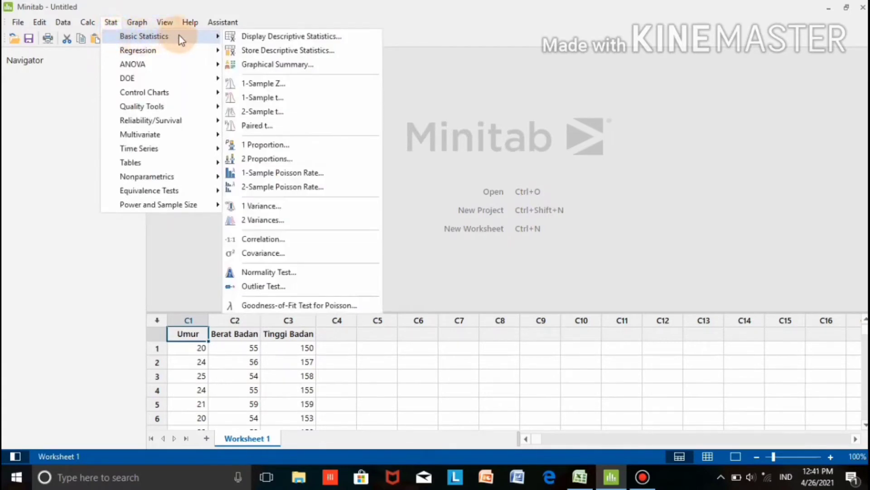
click(250, 37)
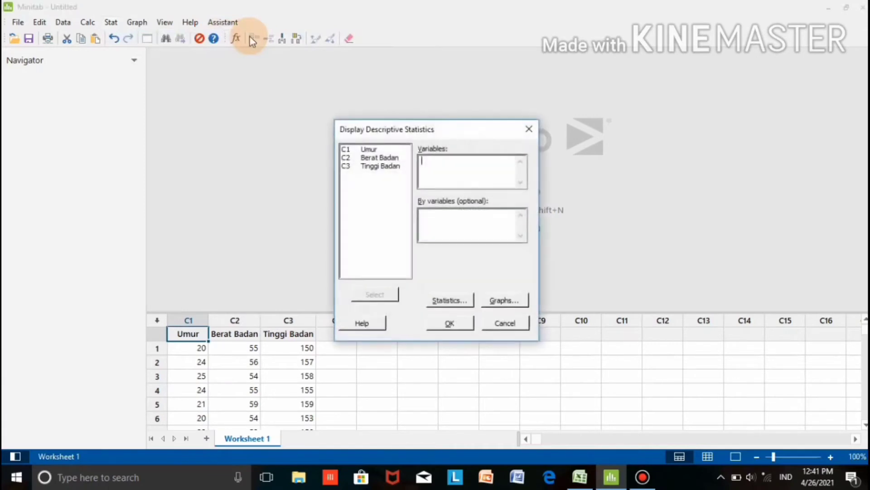
click(368, 149)
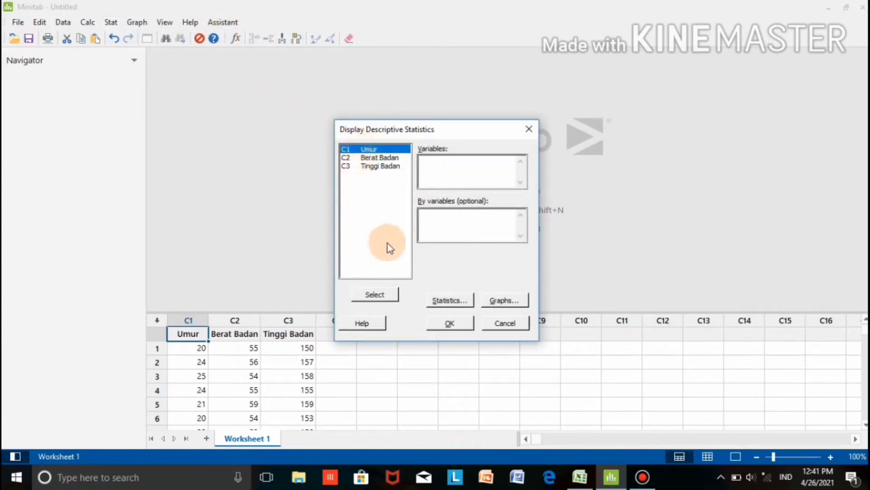
click(381, 294)
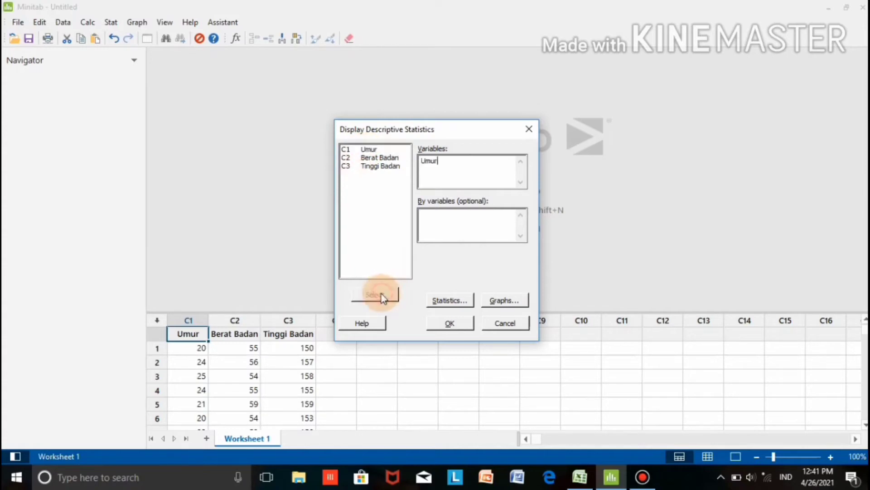
click(385, 158)
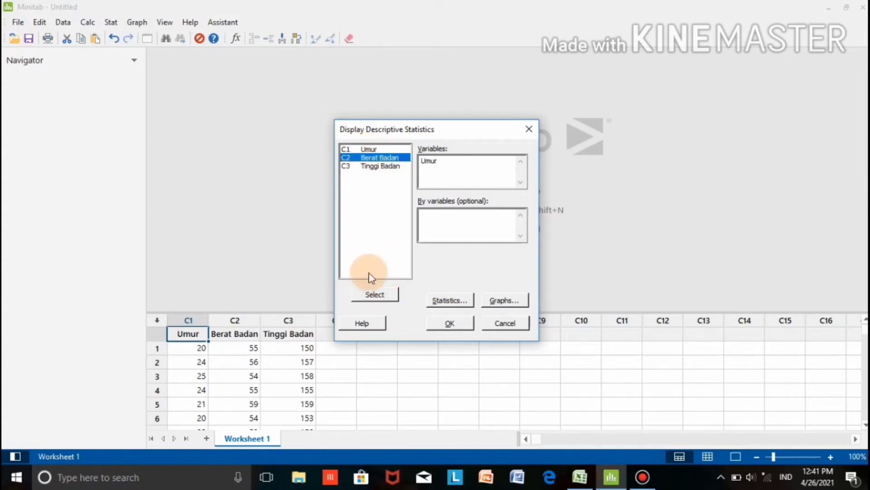
click(374, 294)
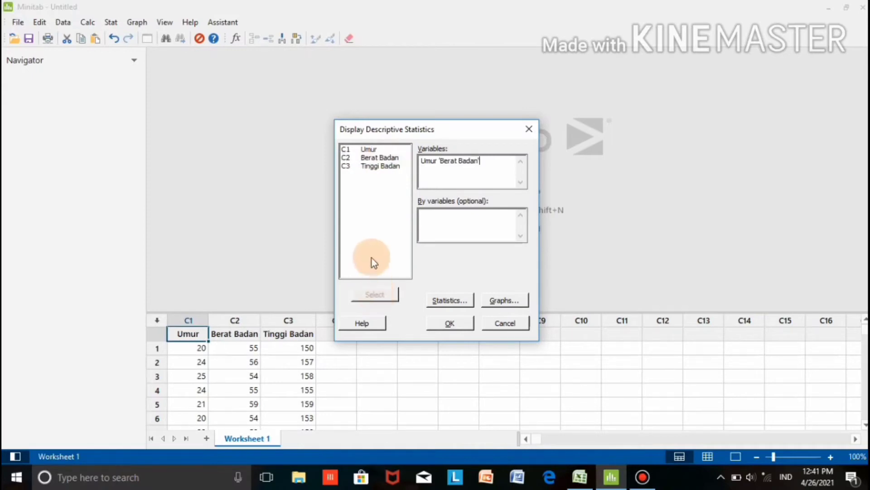
click(386, 167)
click(380, 294)
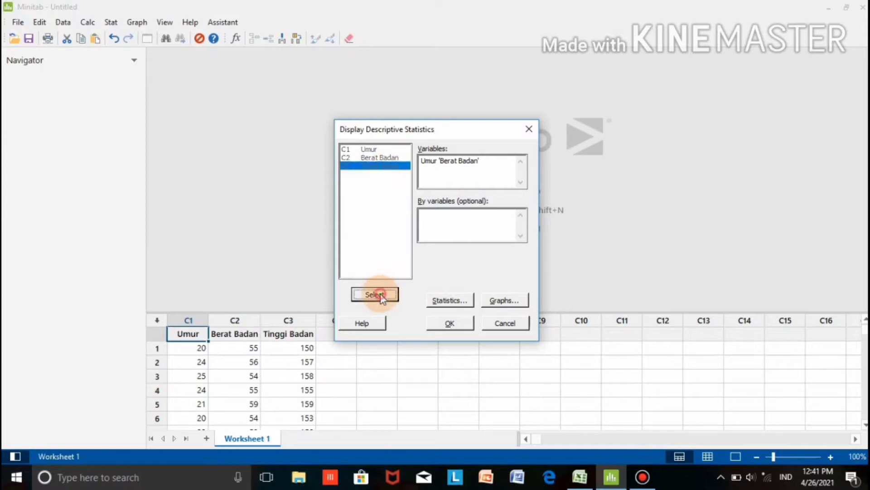
Step: Clear all preselected statistics and include standard deviation, variance and coefficient of variation
click(434, 301)
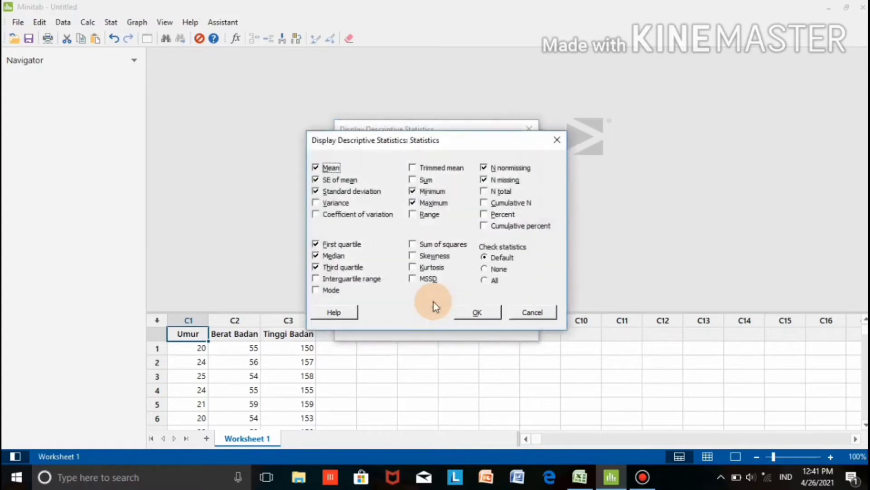
click(486, 269)
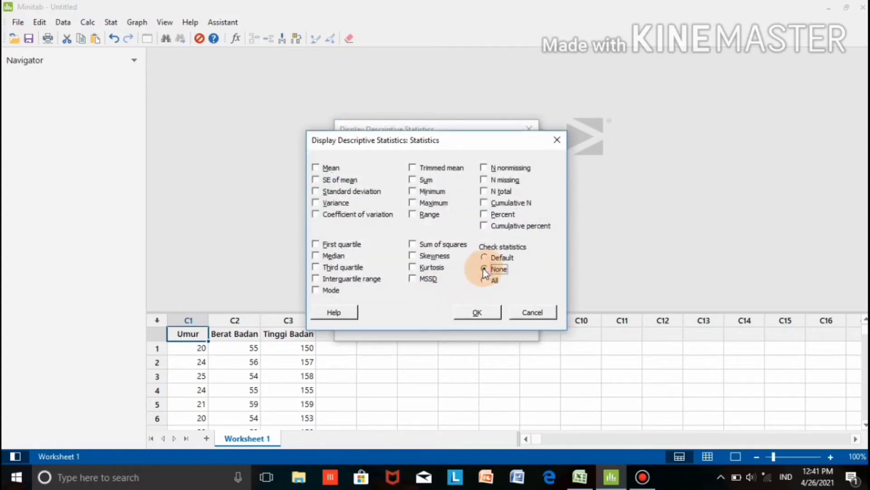
click(317, 193)
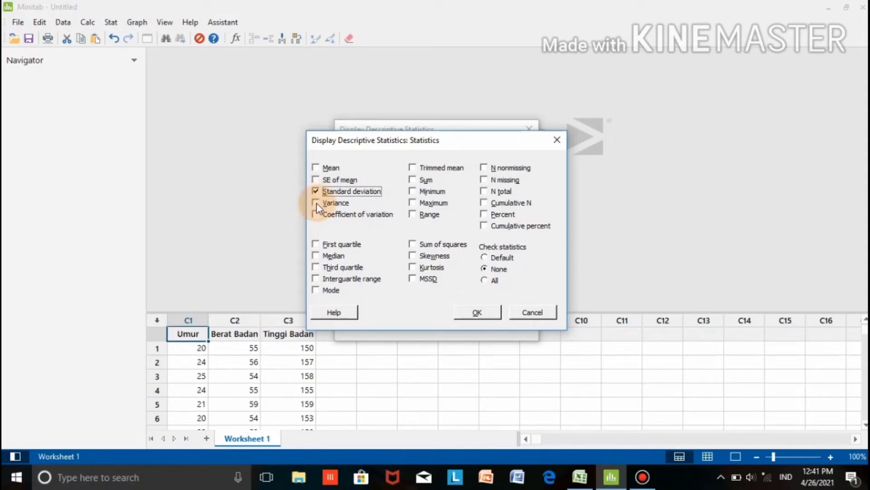
click(317, 203)
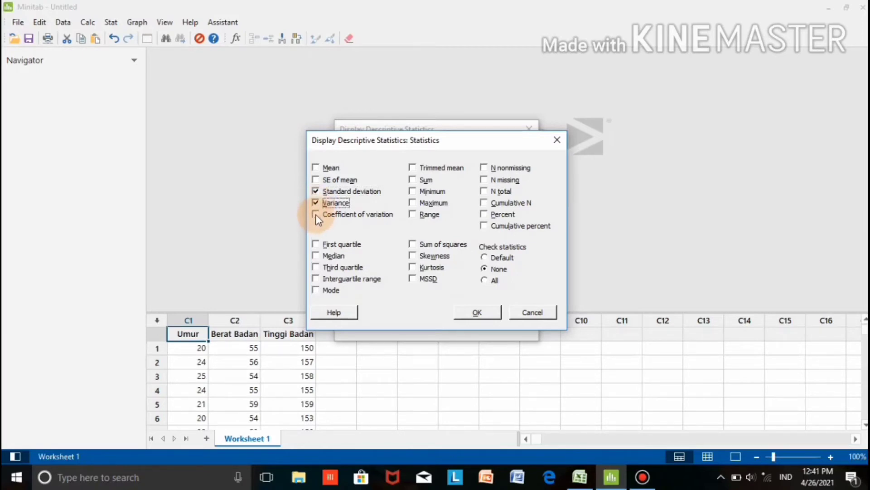
click(317, 214)
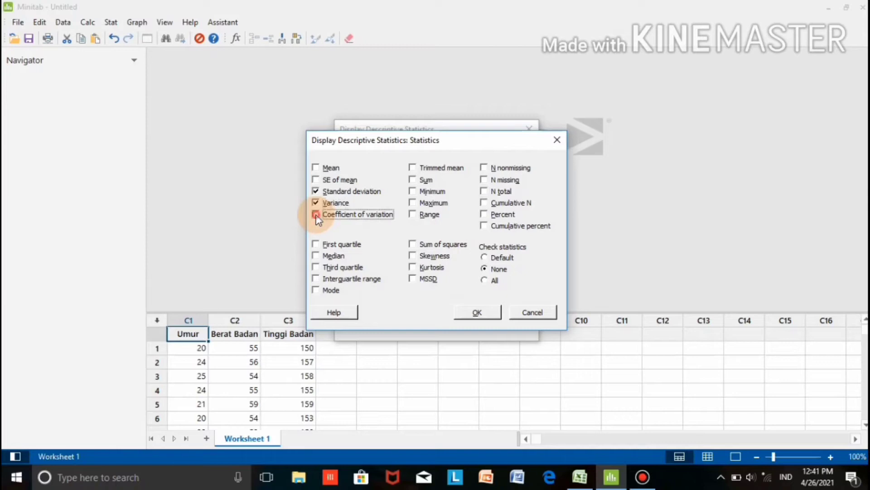
Step: Include first quartile, median, third quartile, interquartile range and mode in the statistics
click(317, 245)
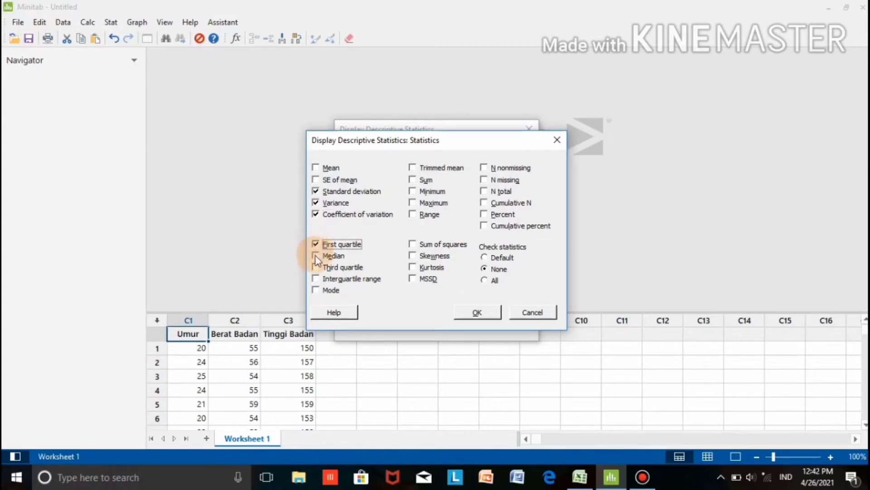
click(316, 257)
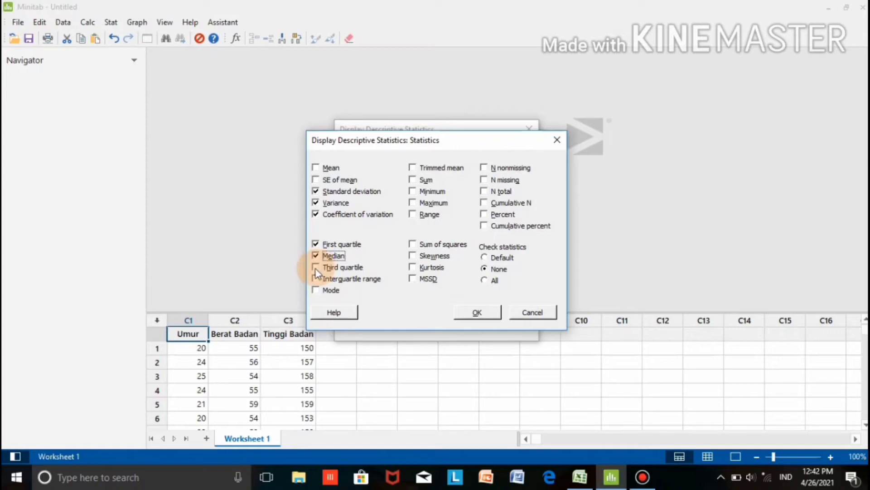
click(314, 268)
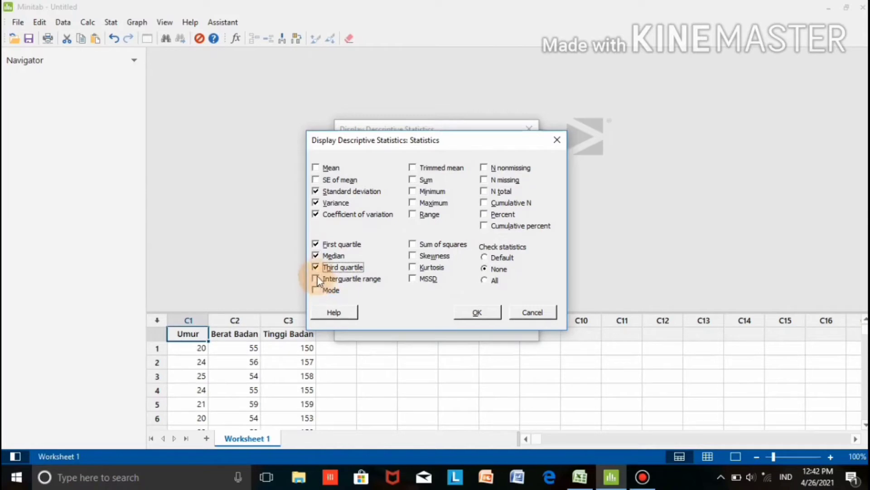
click(316, 278)
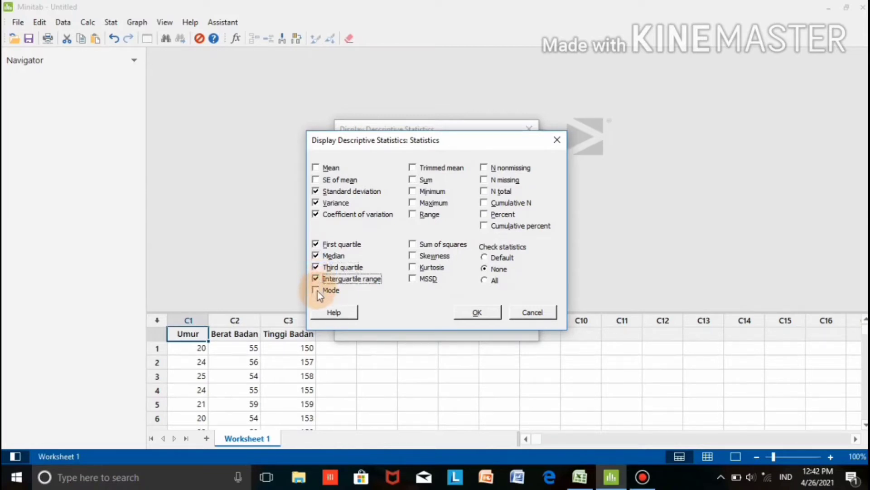
click(316, 290)
Step: Add trimmed mean, sum, minimum and maximum, and confirm the statistics selection
click(414, 168)
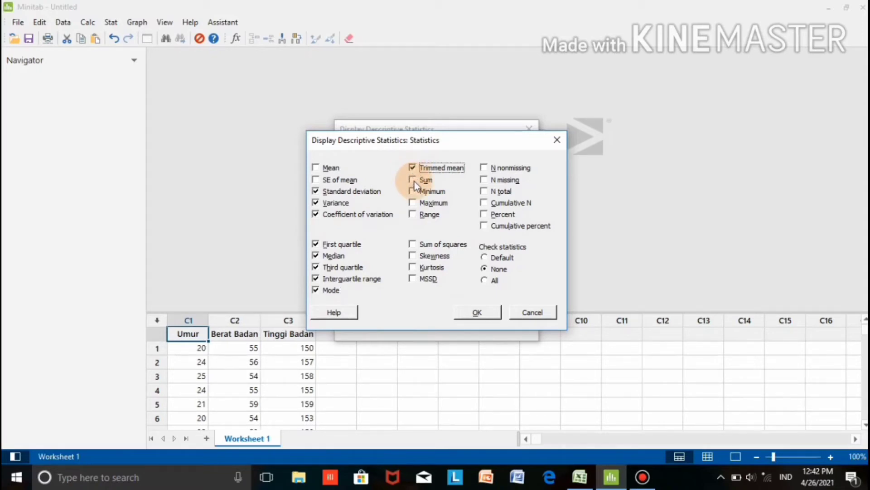
click(414, 180)
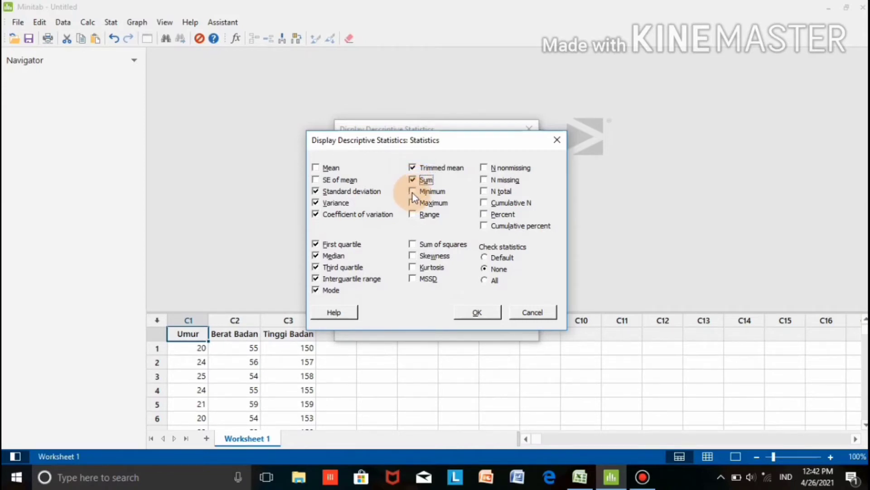
click(413, 192)
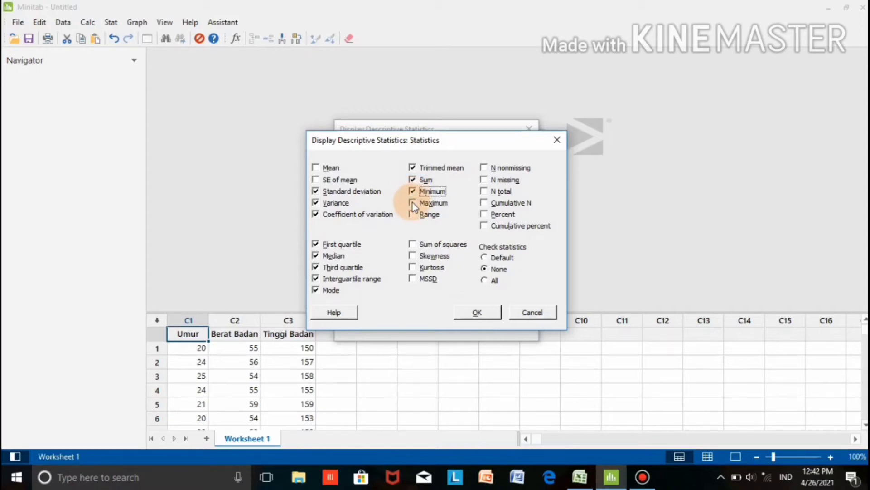
click(413, 203)
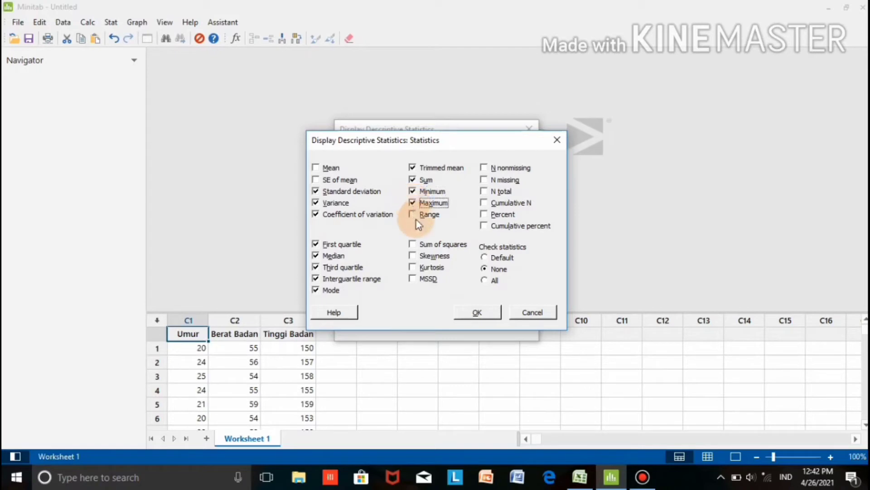
click(477, 310)
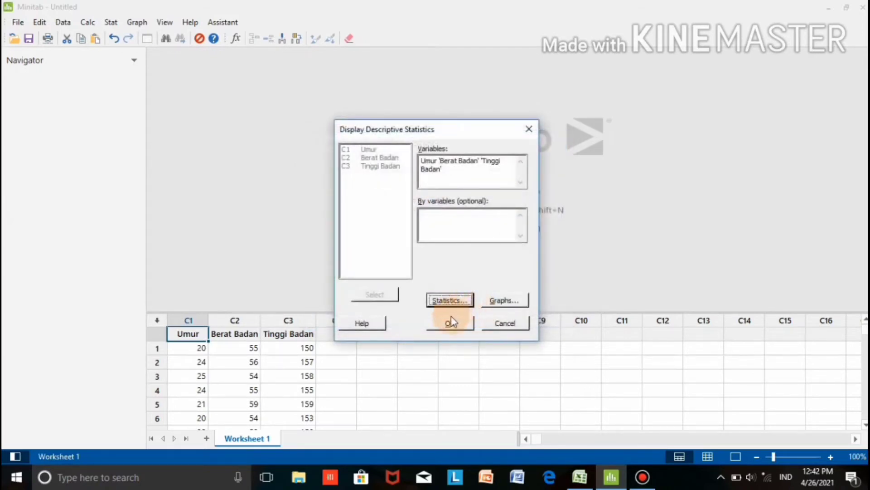
Step: Generate the descriptive statistics output for Umur, Berat Badan and Tinggi Badan with the chosen statistics
click(449, 323)
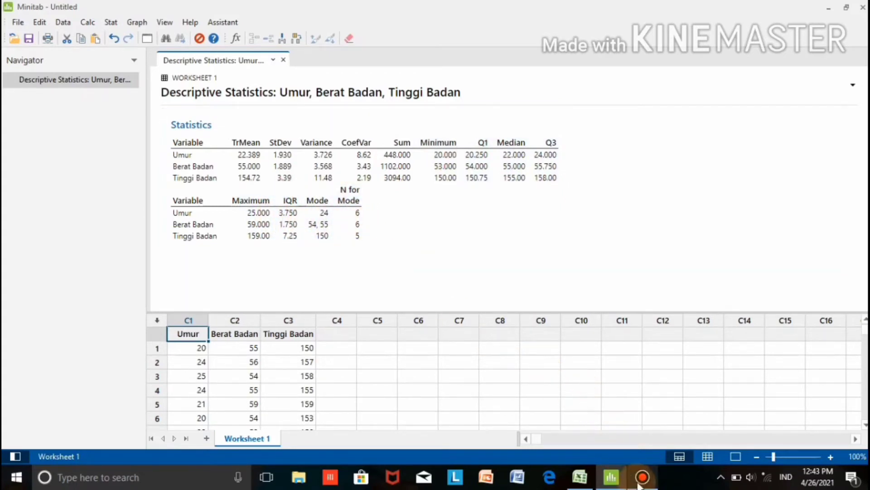
click(612, 421)
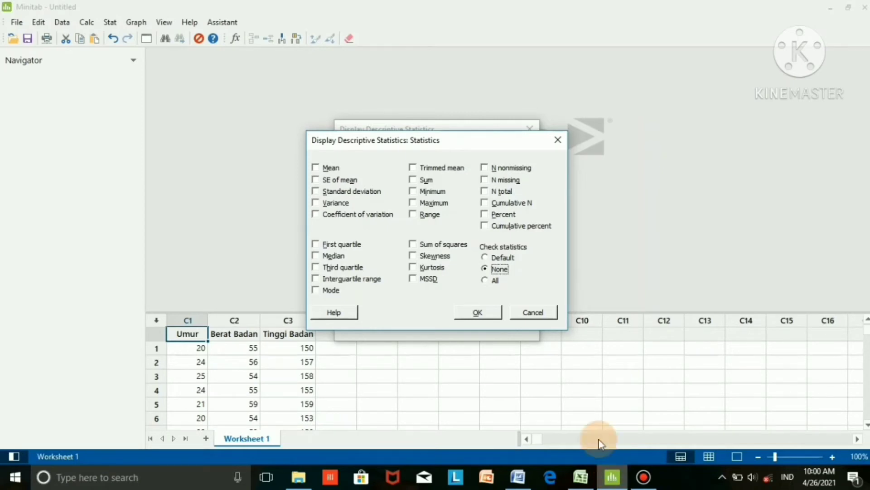
Step: Include range, sum of squares, skewness, kurtosis and MSSD in the descriptive statistics selection
click(414, 216)
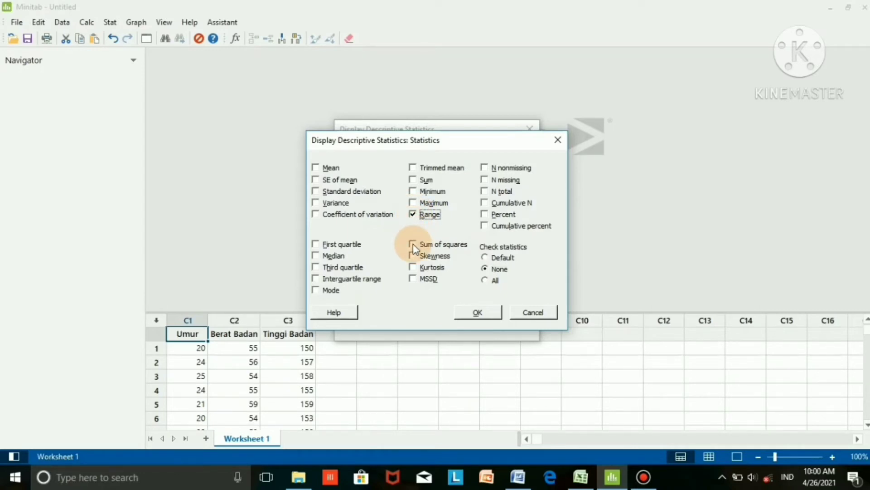
click(413, 243)
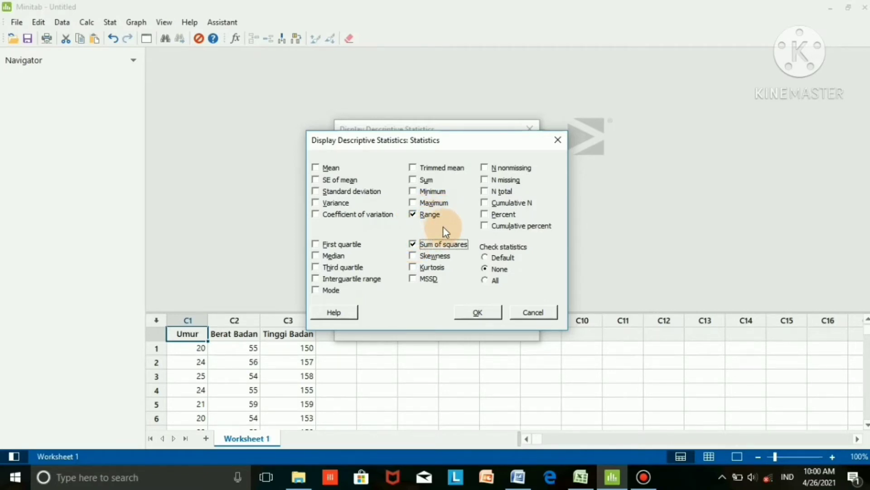
click(415, 259)
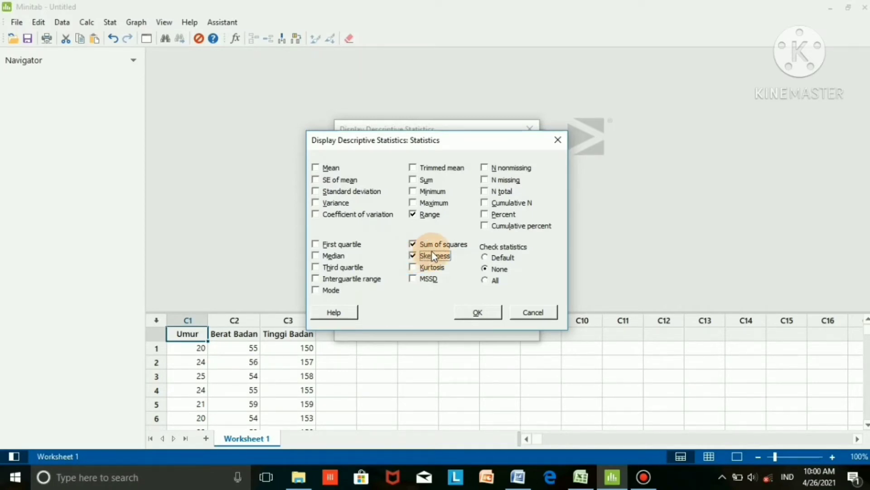
click(412, 267)
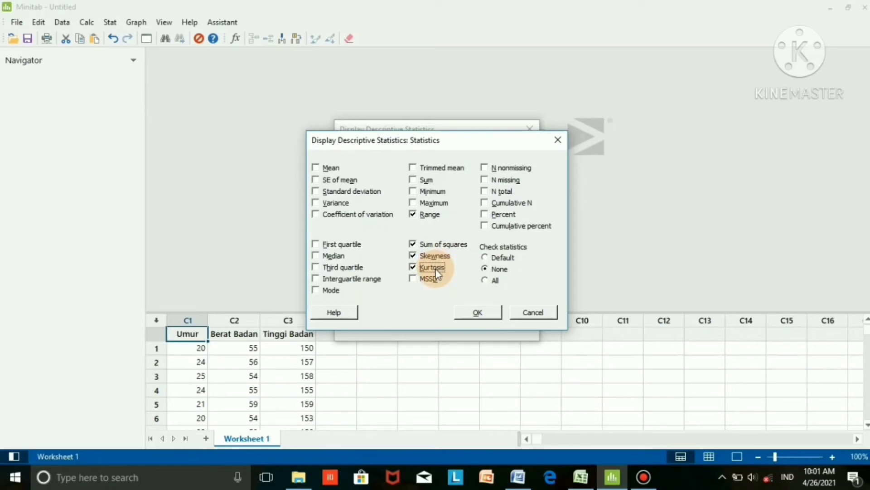
click(413, 280)
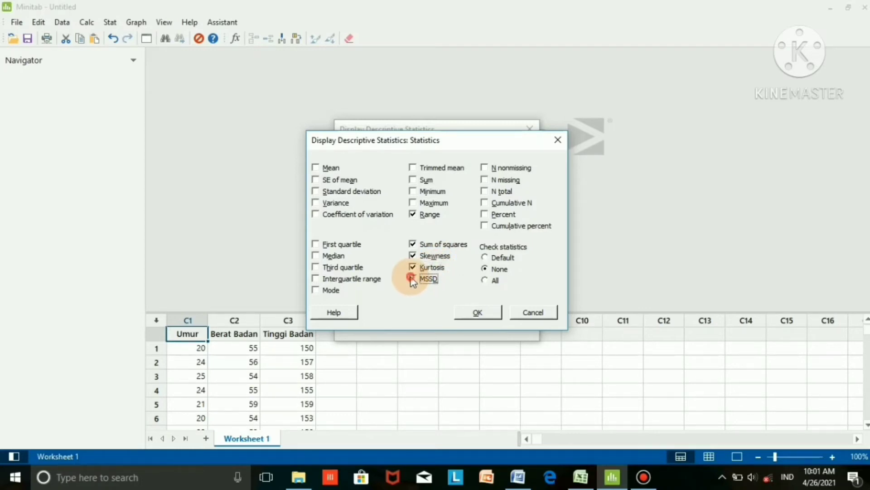
Step: Add N nonmissing, N missing, N total, cumulative N, percent and cumulative percent, and confirm the statistics selection
click(484, 168)
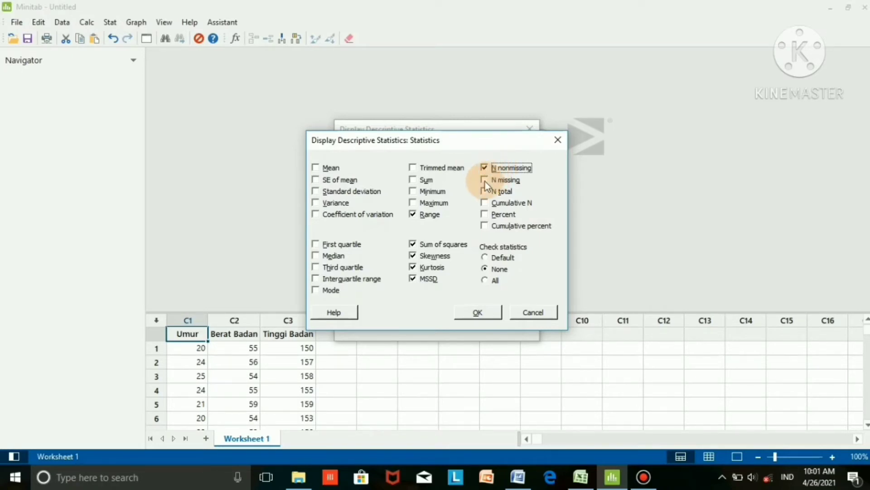
click(485, 181)
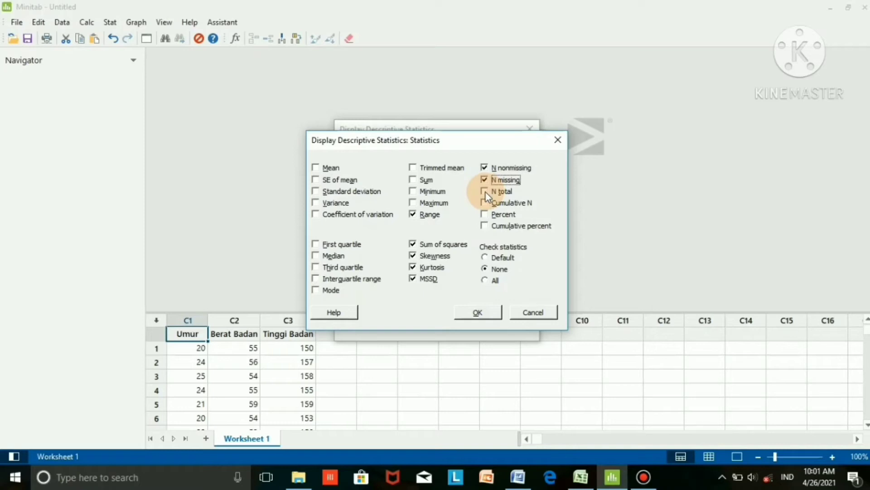
click(486, 194)
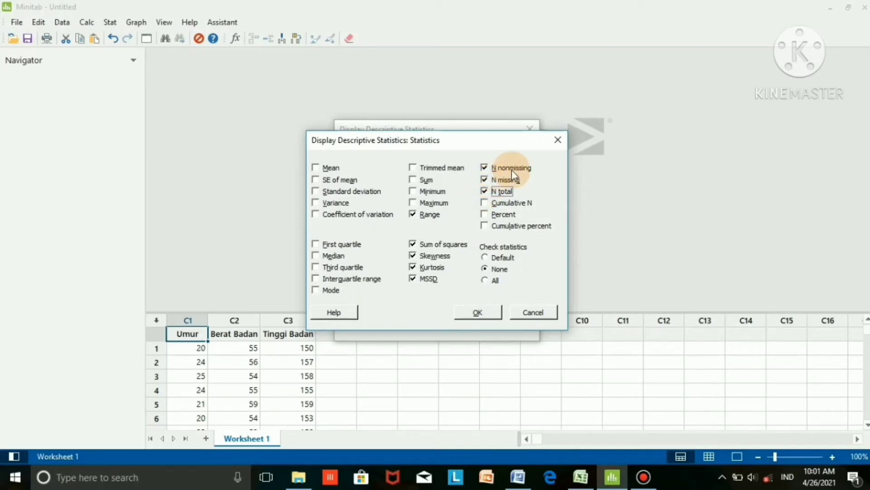
click(485, 202)
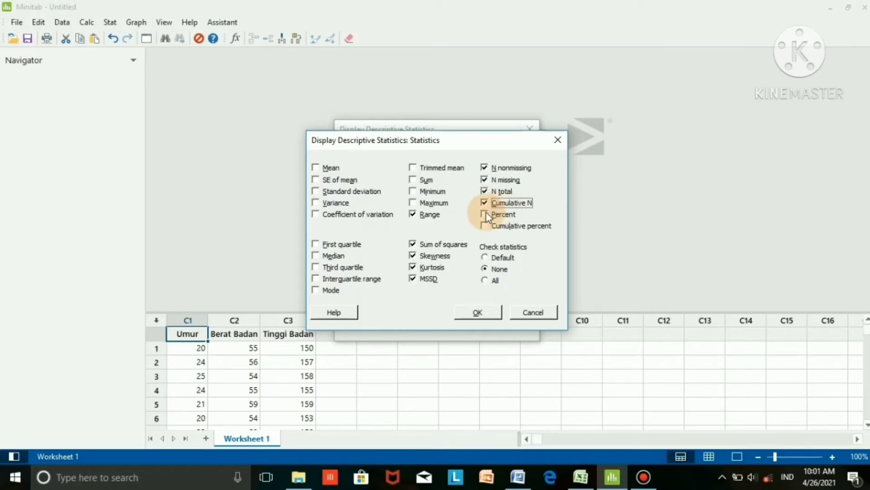
click(485, 214)
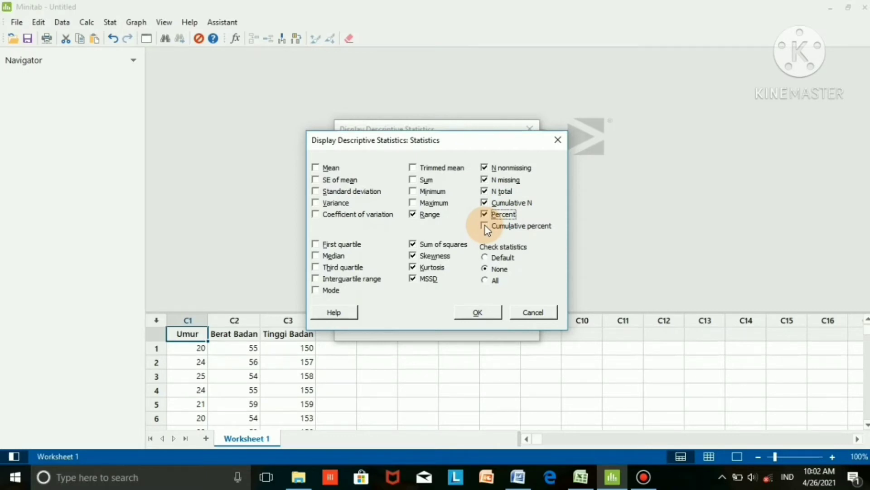
click(485, 225)
click(477, 313)
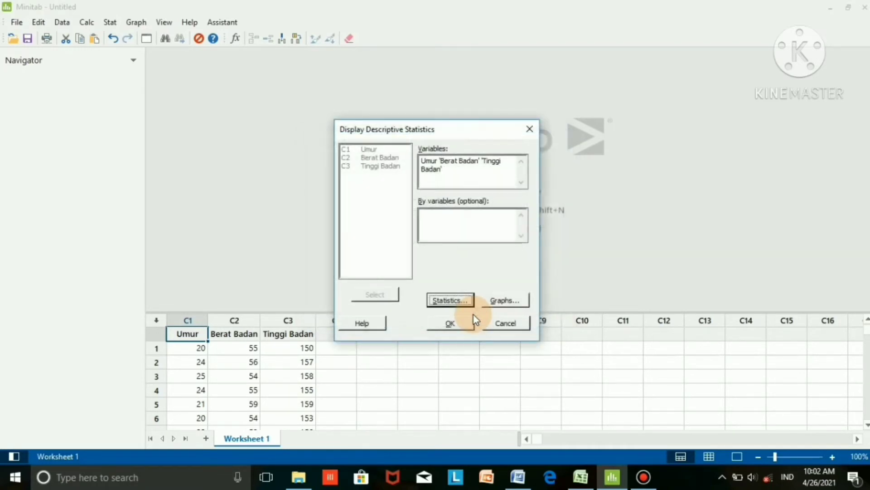
Step: Run the descriptive statistics for the three variables and copy the resulting Statistics table
click(451, 325)
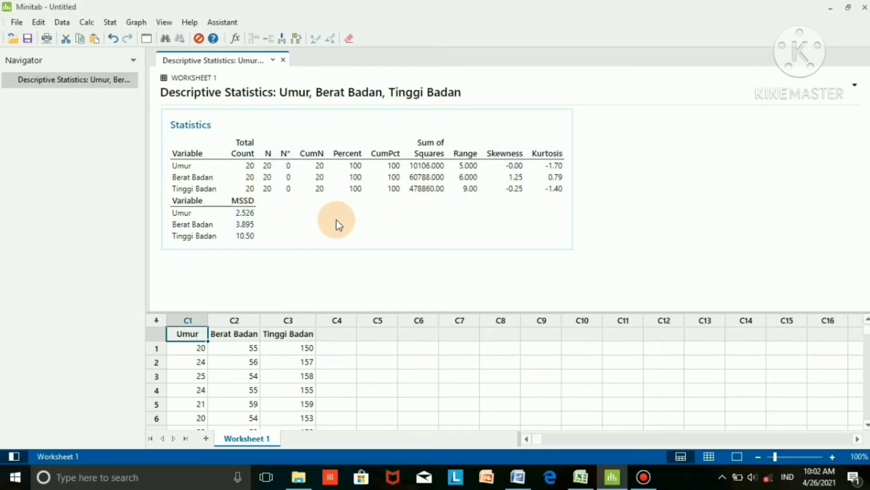
click(588, 119)
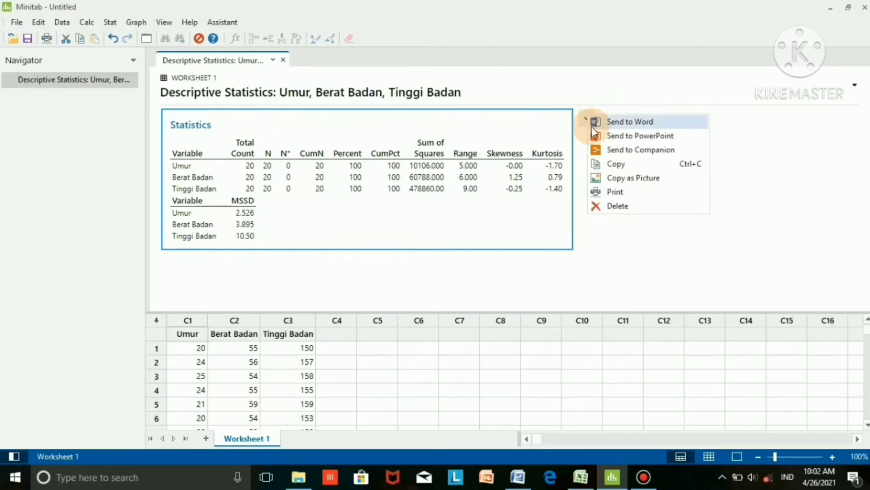
click(599, 164)
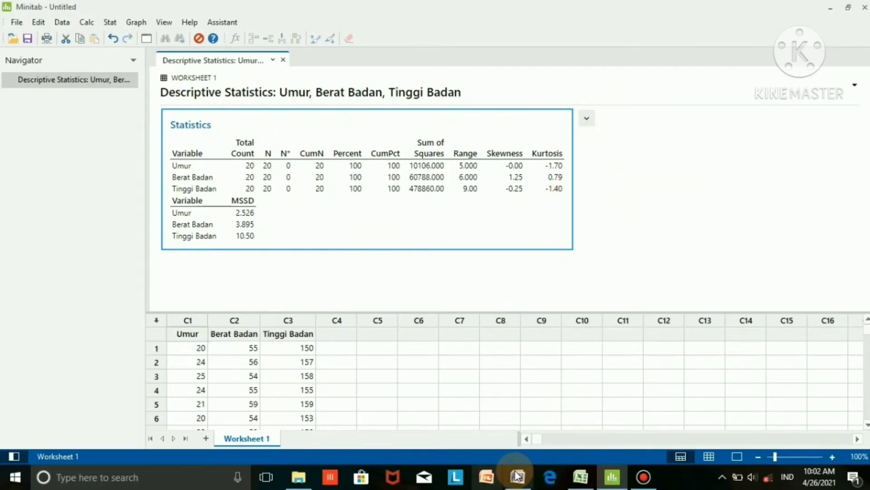
Step: Switch to the Word document and paste the copied Statistics table below the Penyelesaian heading
mouse_move(517, 476)
click(509, 434)
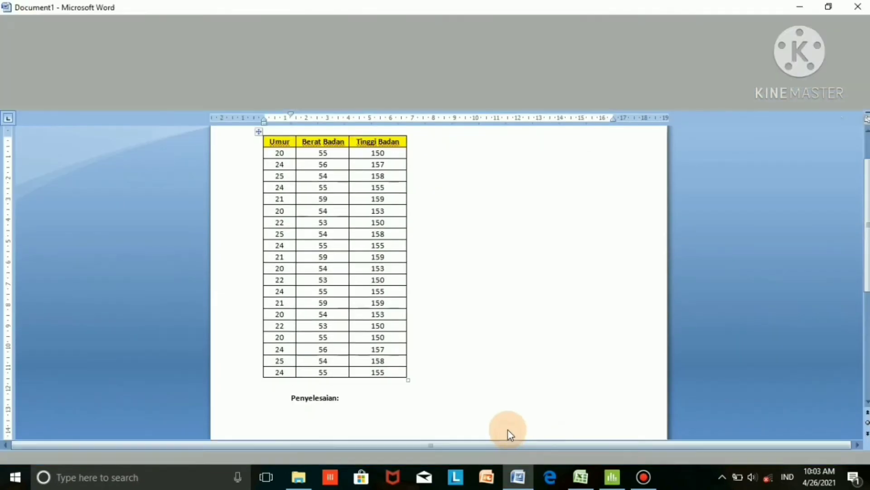
click(320, 394)
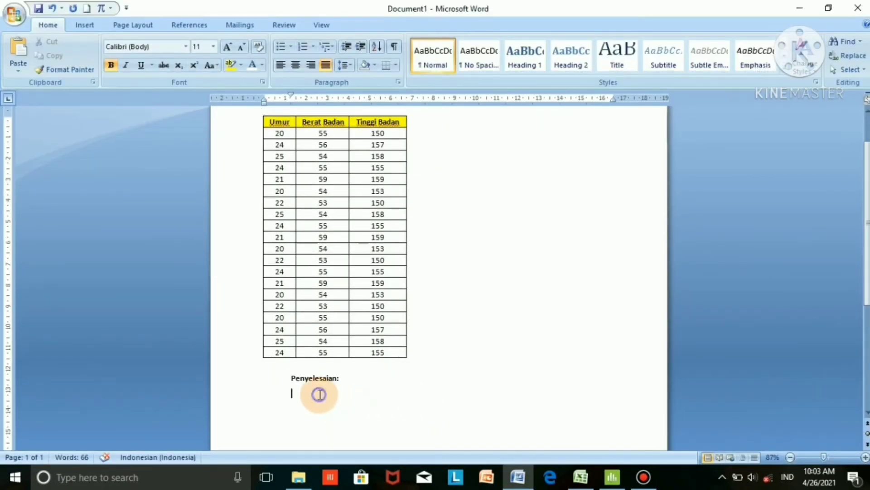
right_click(319, 394)
click(350, 256)
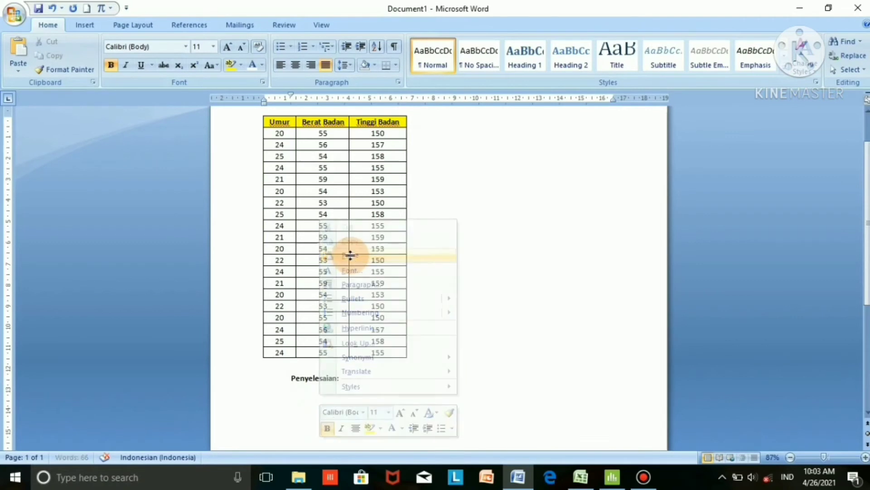
scroll(468, 398, down, 2)
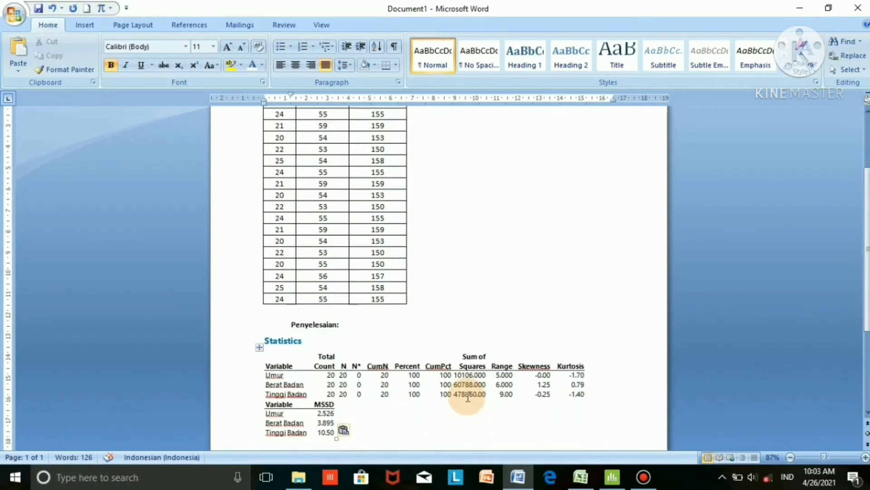
scroll(468, 398, down, 1)
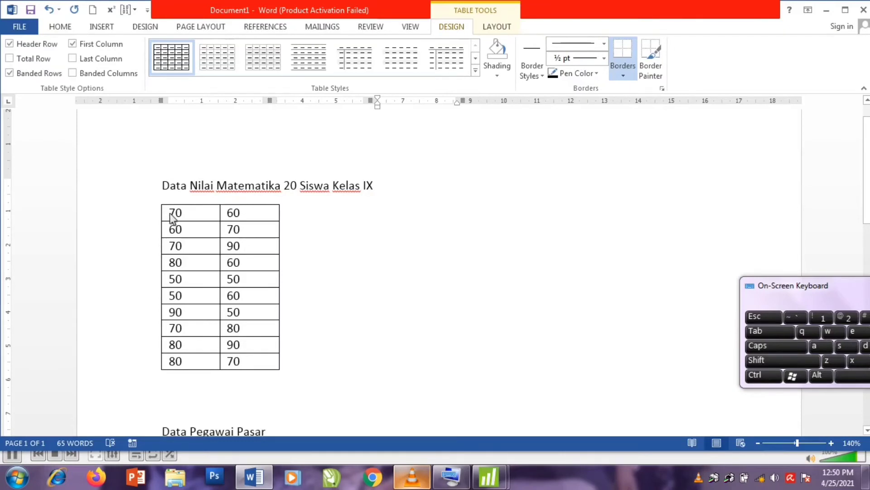
Step: Copy the first column of the Word maths score table into Minitab column C1, naming the column Nilai
drag(183, 218, 189, 363)
key(ctrl+c)
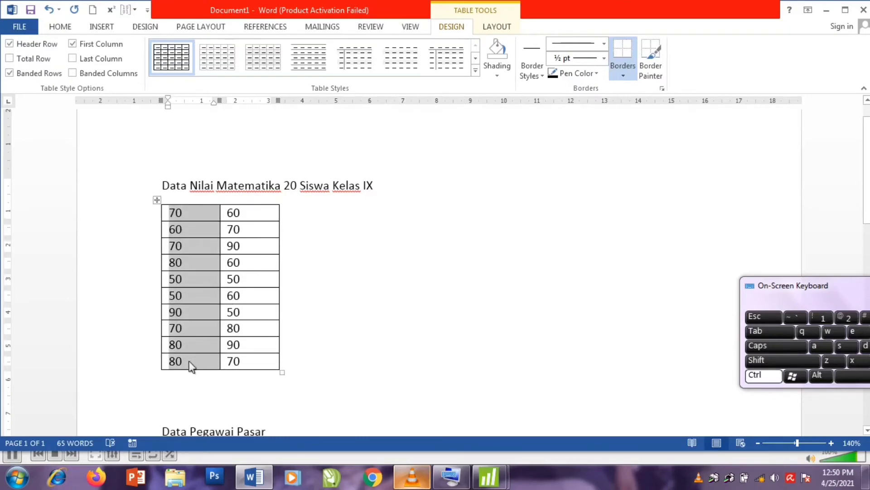
click(490, 476)
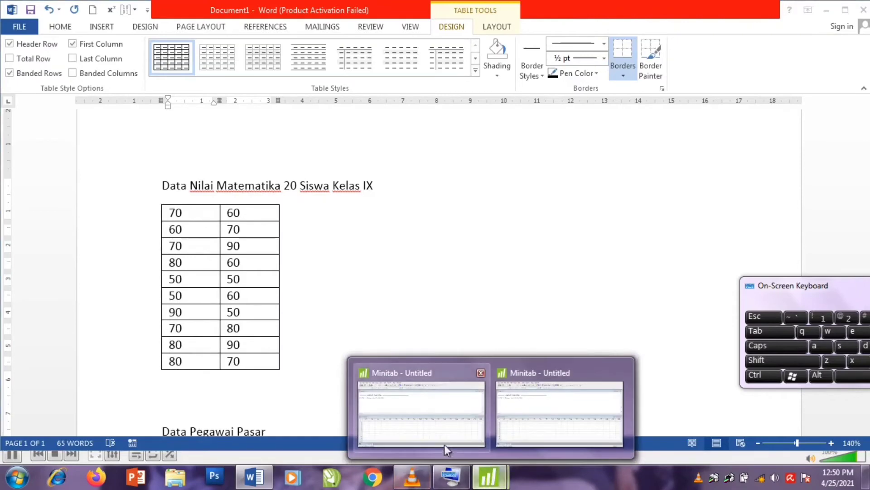
click(438, 429)
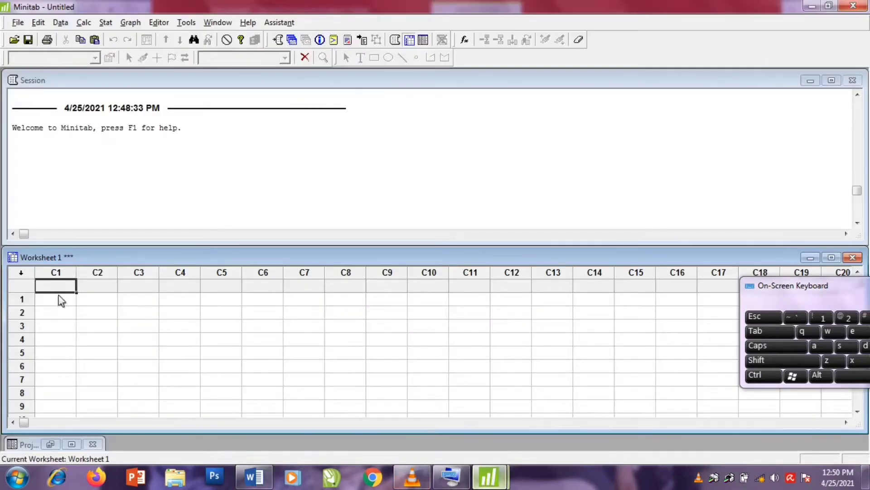
text(Nilai)
click(65, 303)
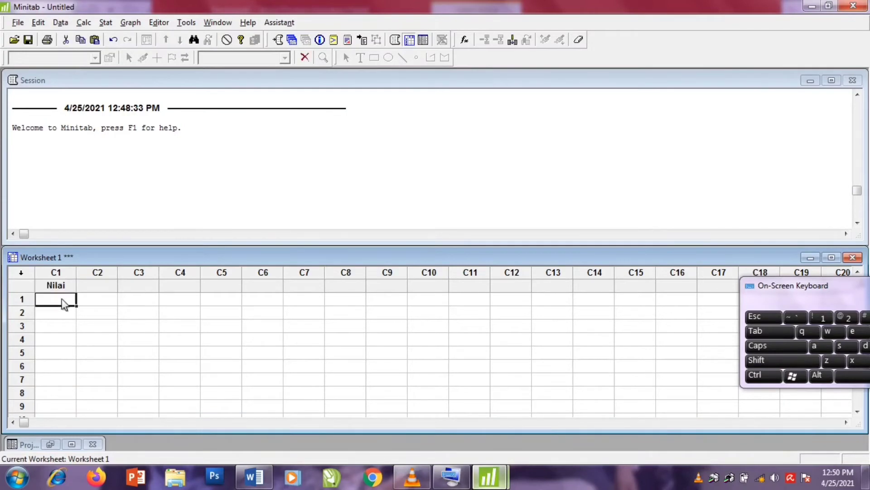
key(ctrl)
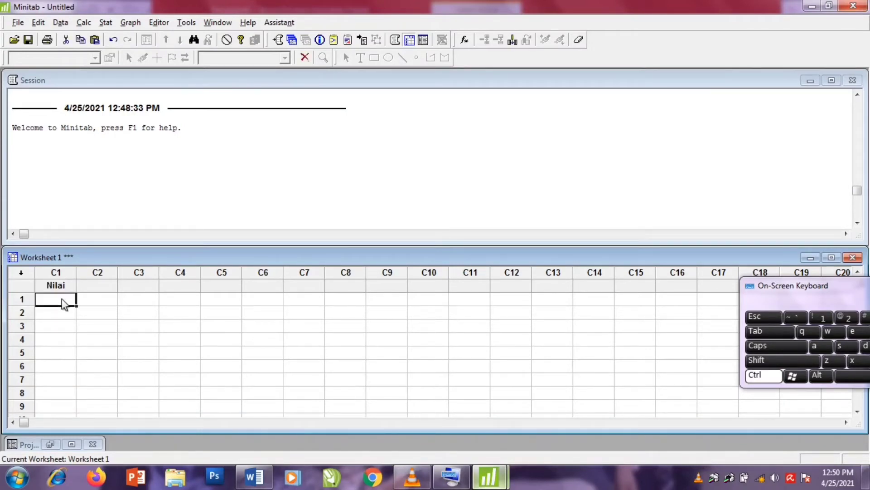
key(ctrl+v)
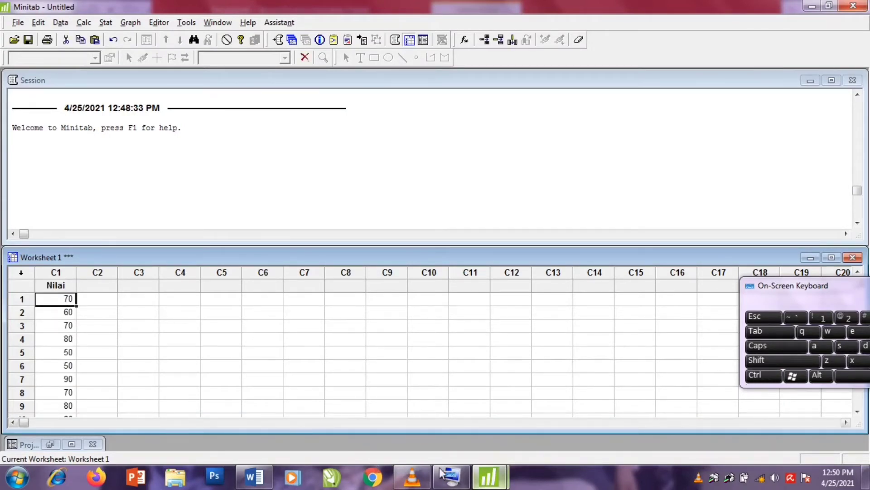
Step: Copy the second score column from the Word table and append it to the Nilai column in Minitab starting at row 11
click(254, 476)
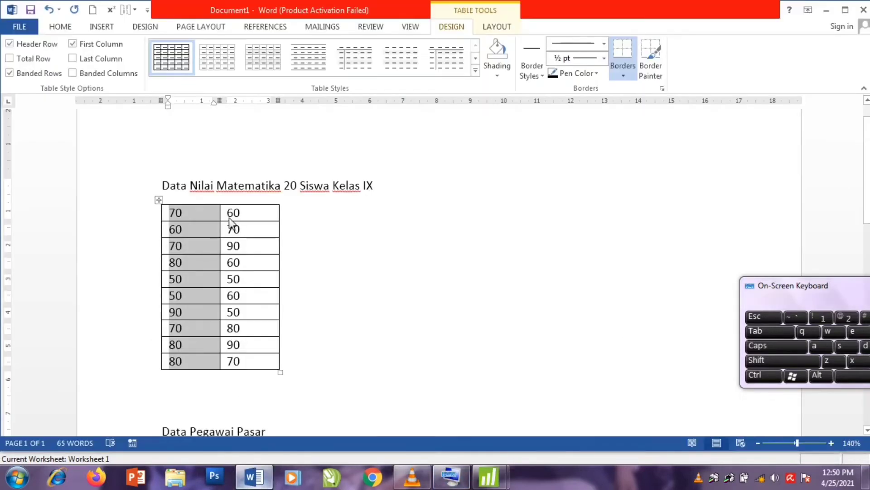
drag(231, 216, 249, 360)
key(ctrl+c)
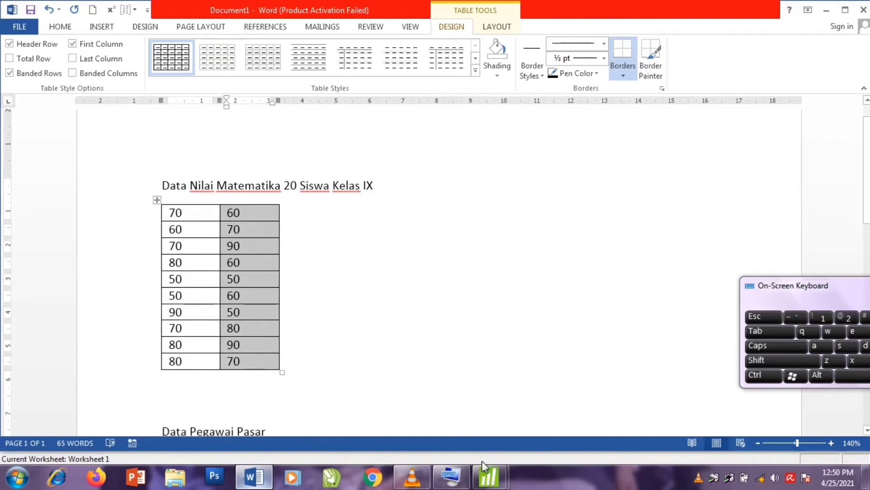
mouse_move(485, 473)
click(441, 428)
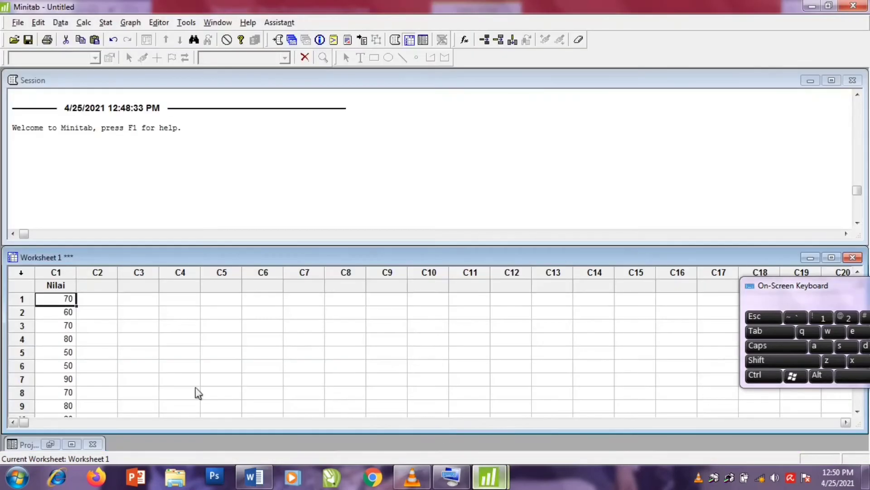
click(69, 379)
key(Down)
key(Down)
key(Down)
key(Down)
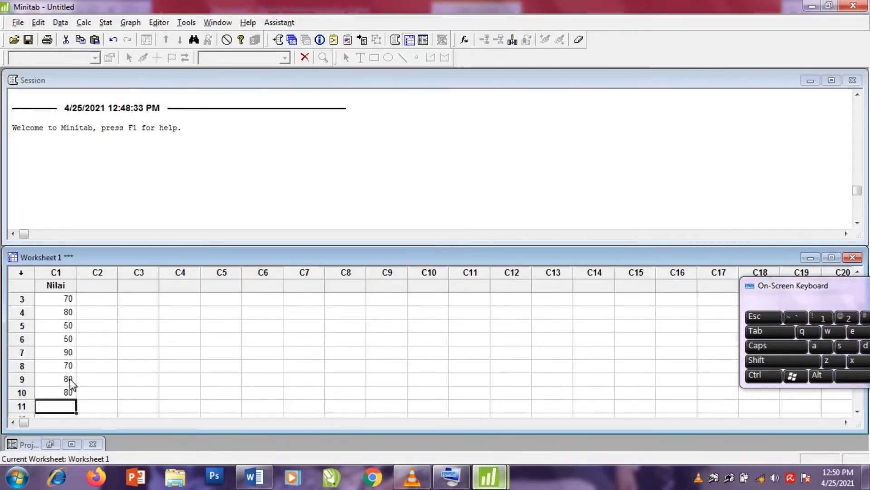
key(ctrl+v)
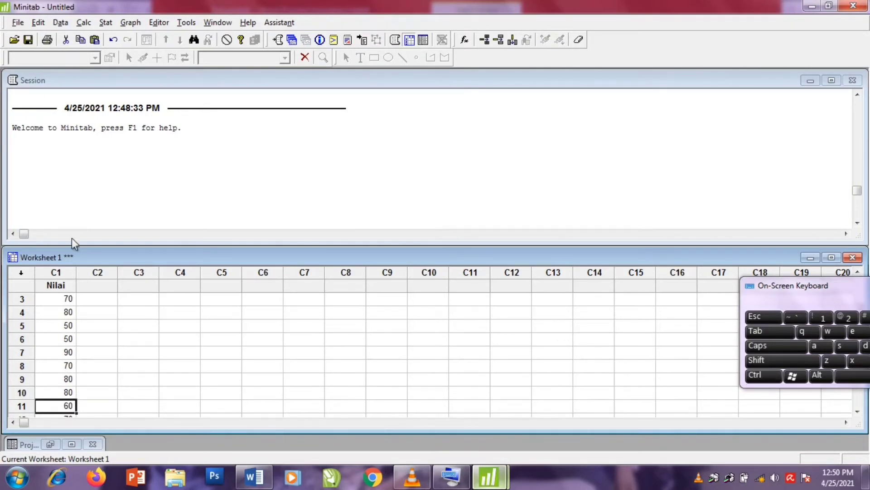
Step: Tally the Nilai variable with both counts and percents displayed
click(107, 23)
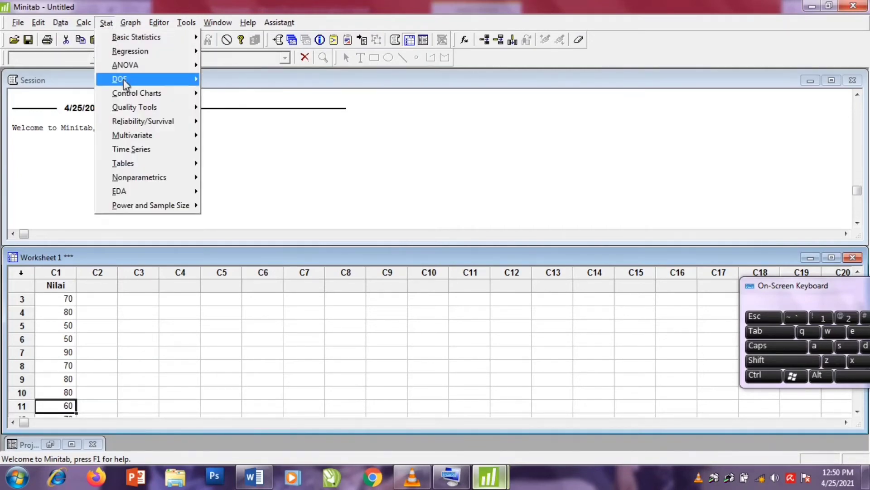
mouse_move(133, 164)
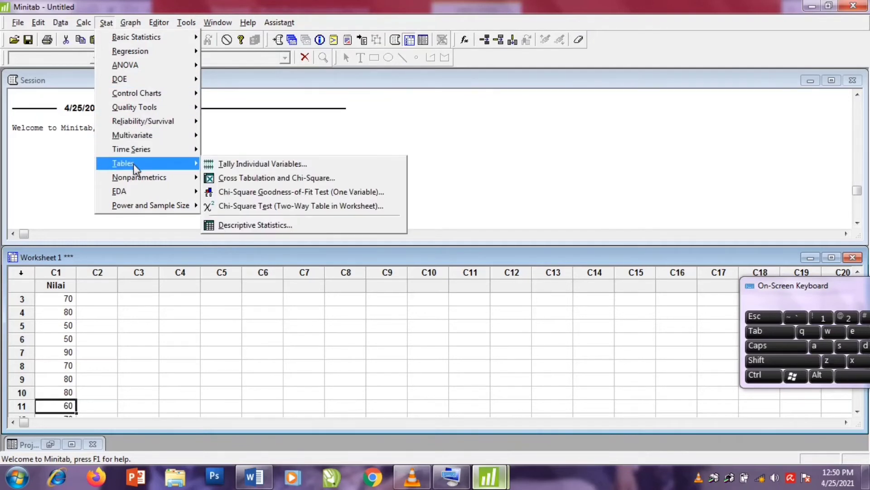
click(219, 165)
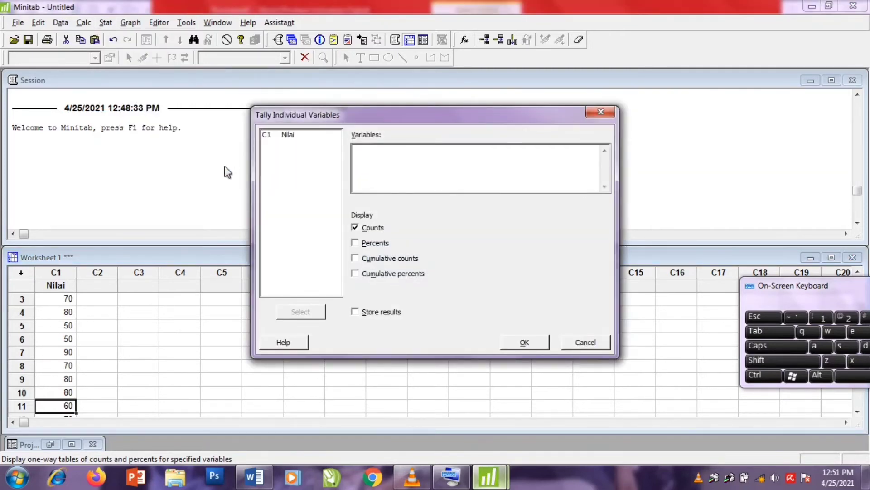
click(289, 135)
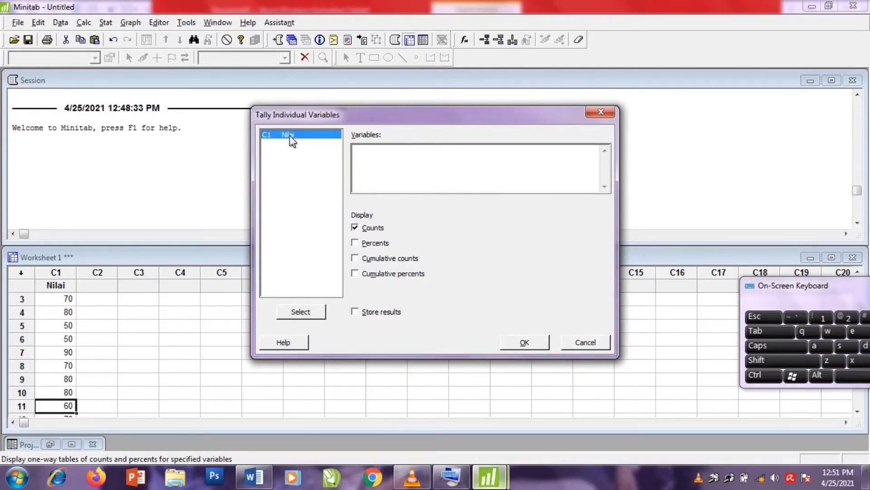
click(306, 310)
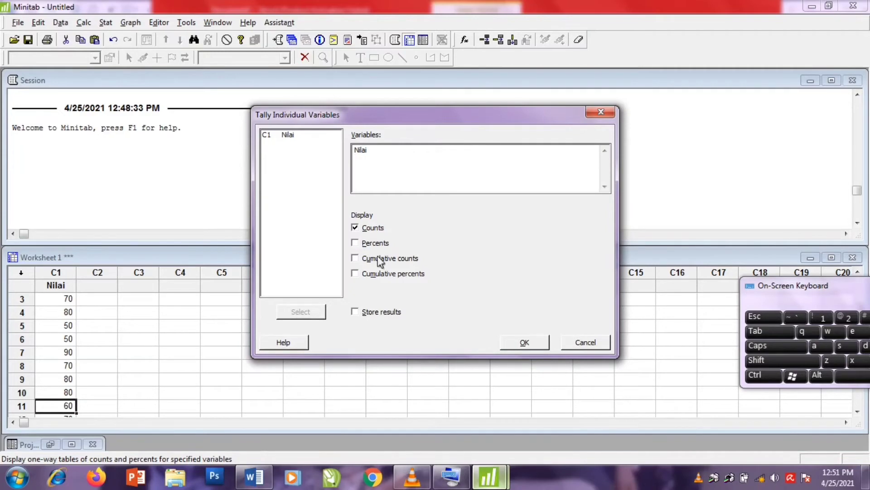
click(355, 243)
click(524, 345)
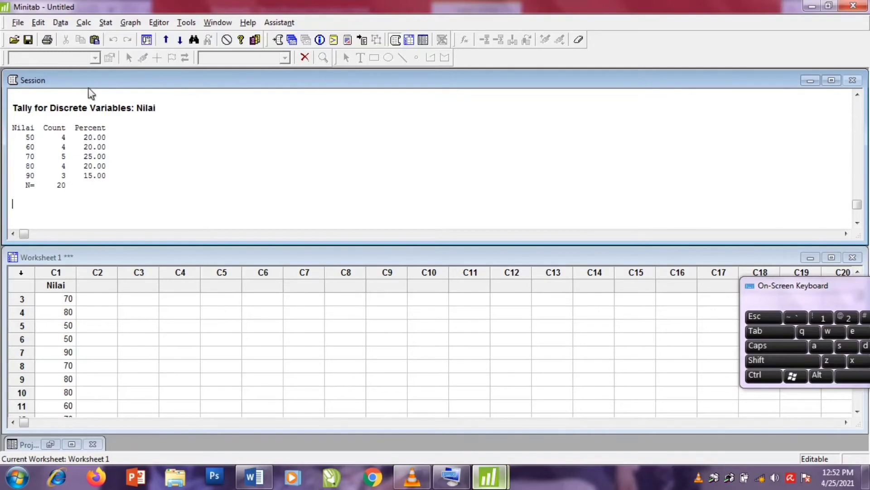
Step: Start a With Fit histogram and set Nilai as its graph variable
click(133, 24)
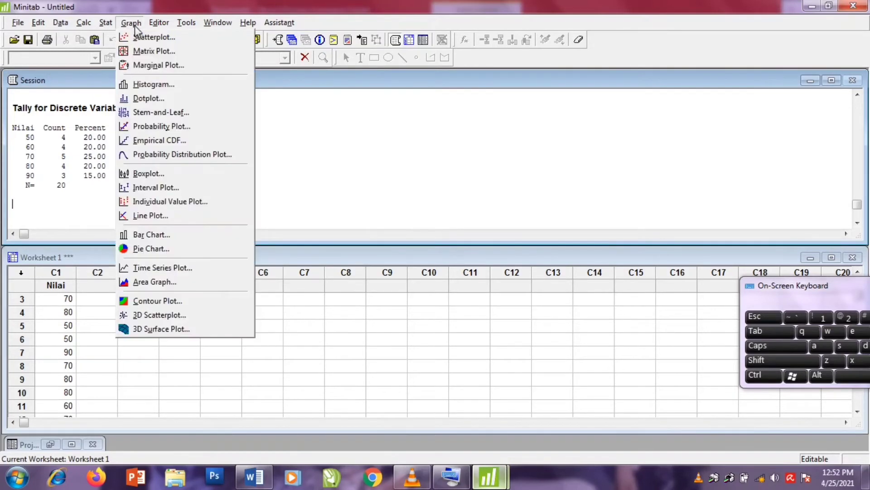
click(151, 83)
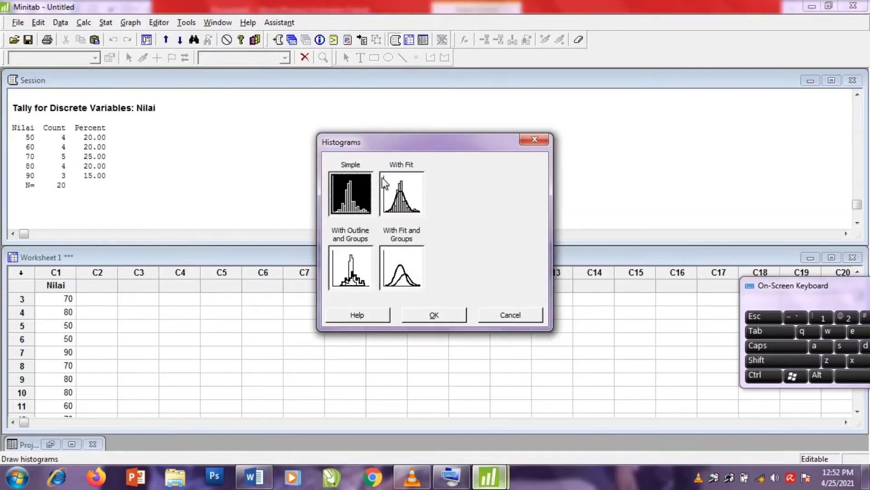
click(396, 206)
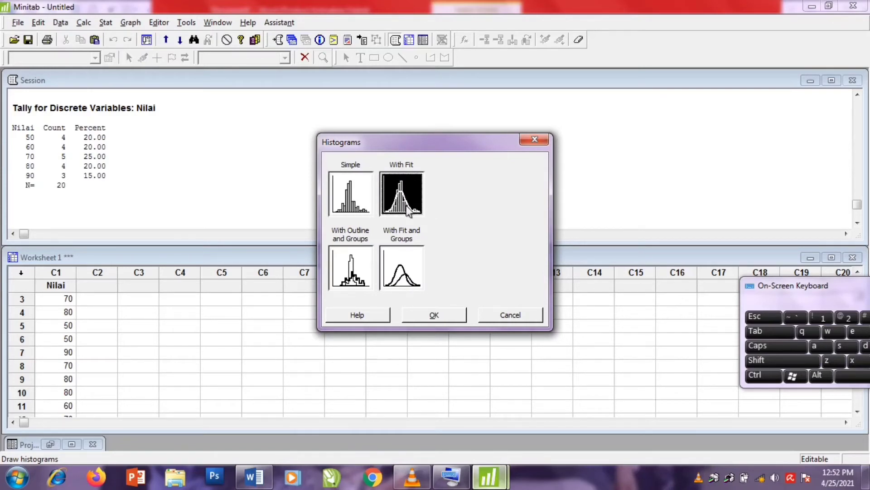
click(434, 317)
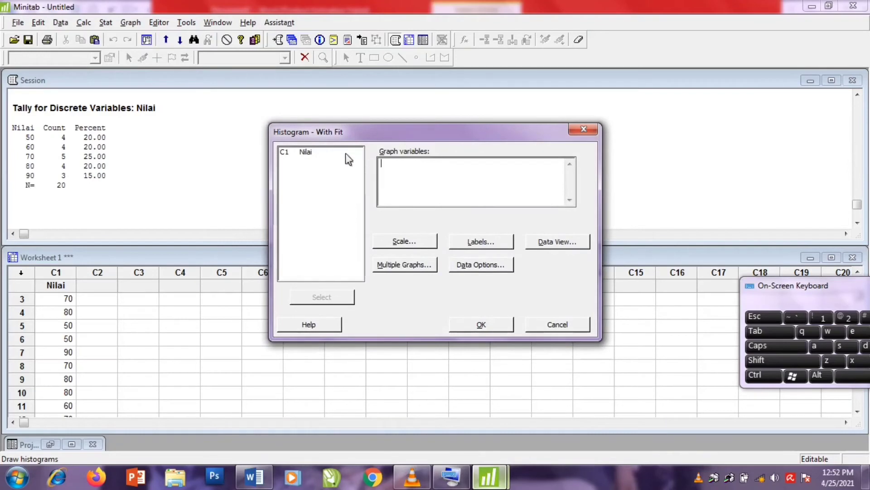
click(301, 151)
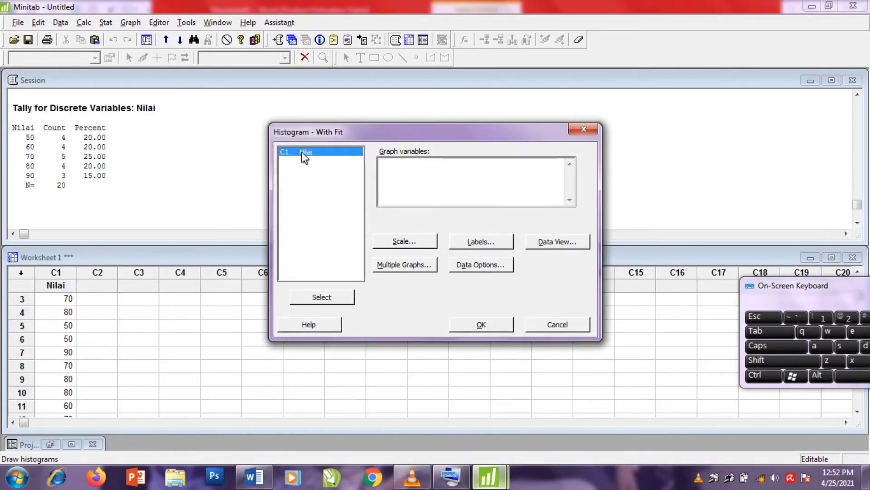
click(331, 299)
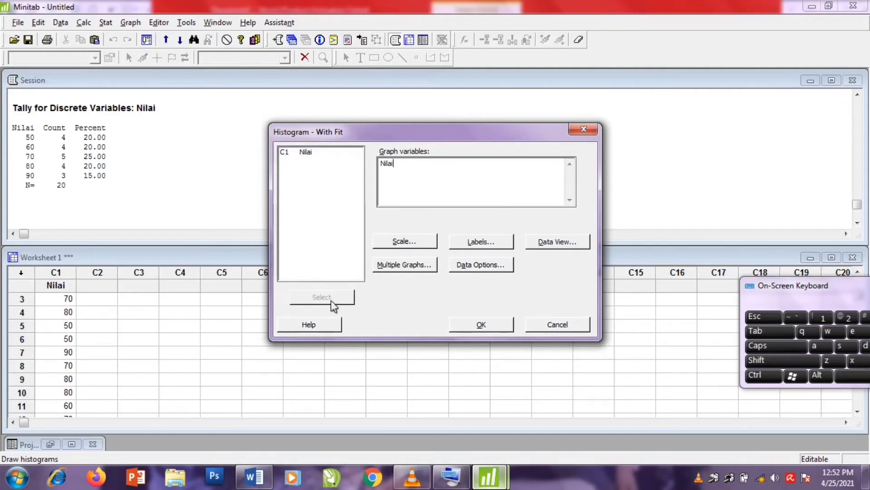
Step: Set the histogram title to "Nilai Matematika 20 Siswa Kelas IX", copied from the heading above the score table in the Word document
click(482, 243)
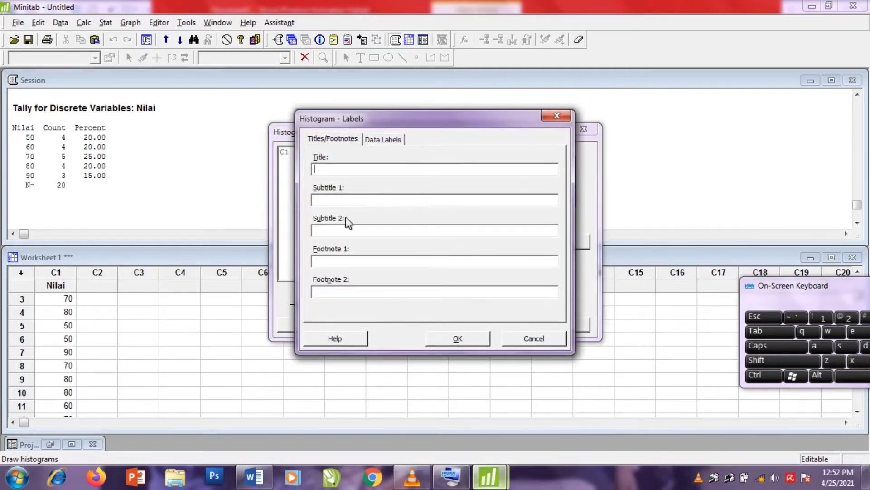
mouse_move(254, 476)
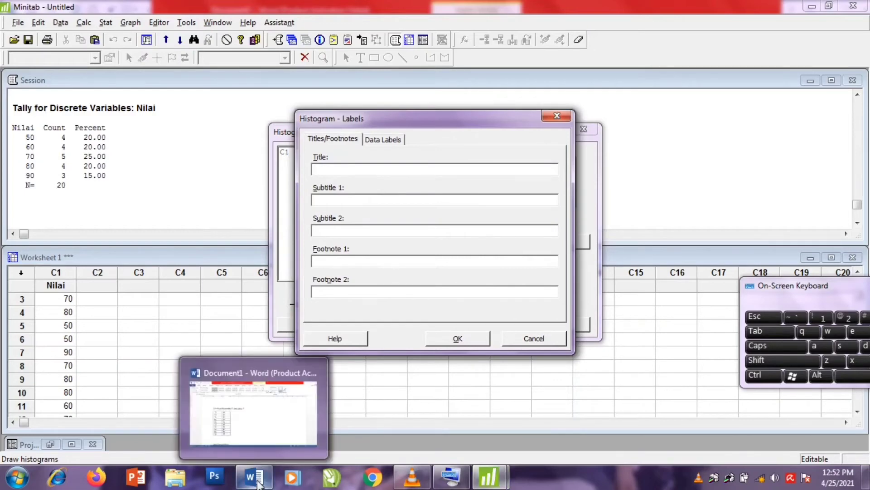
click(278, 410)
drag(382, 190, 194, 183)
key(ctrl+c)
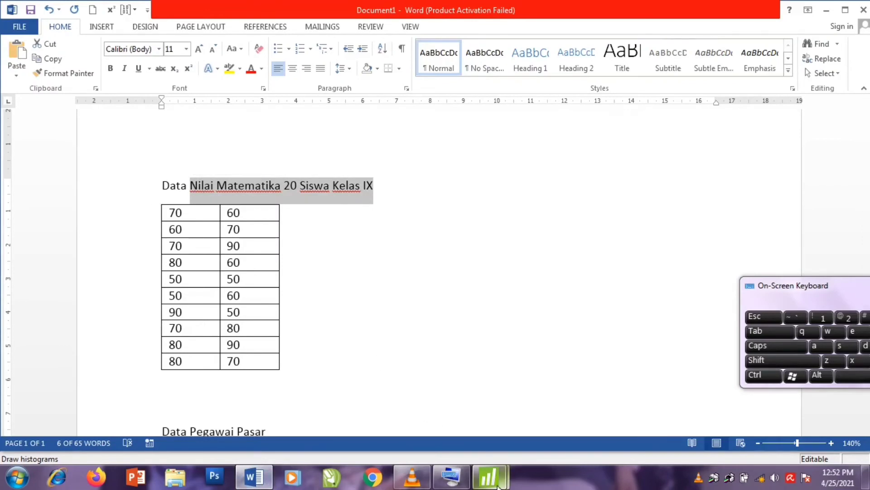
click(489, 476)
click(449, 422)
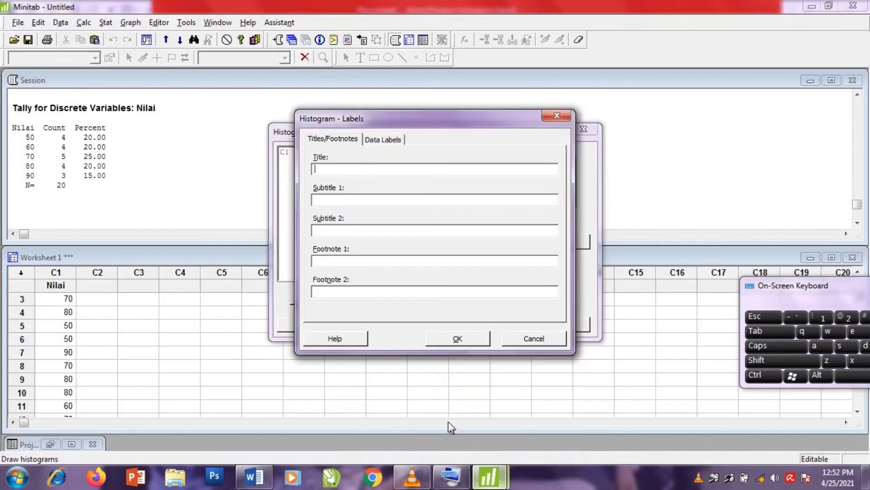
right_click(371, 172)
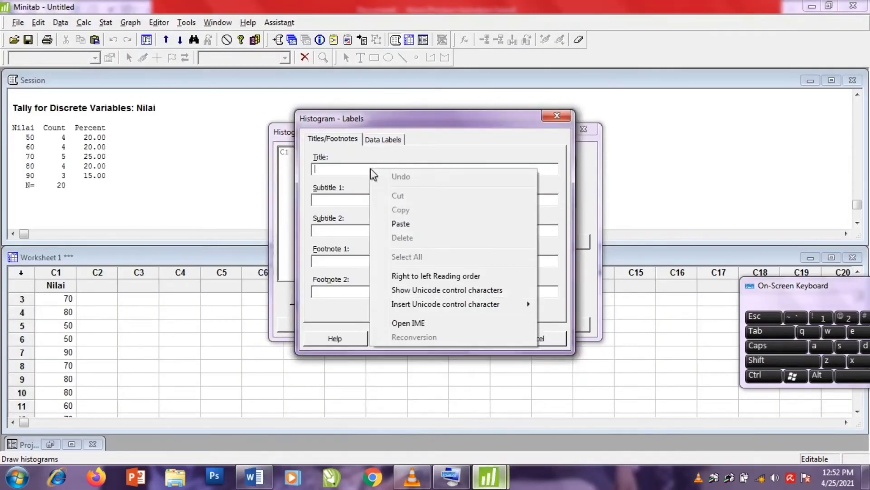
click(393, 223)
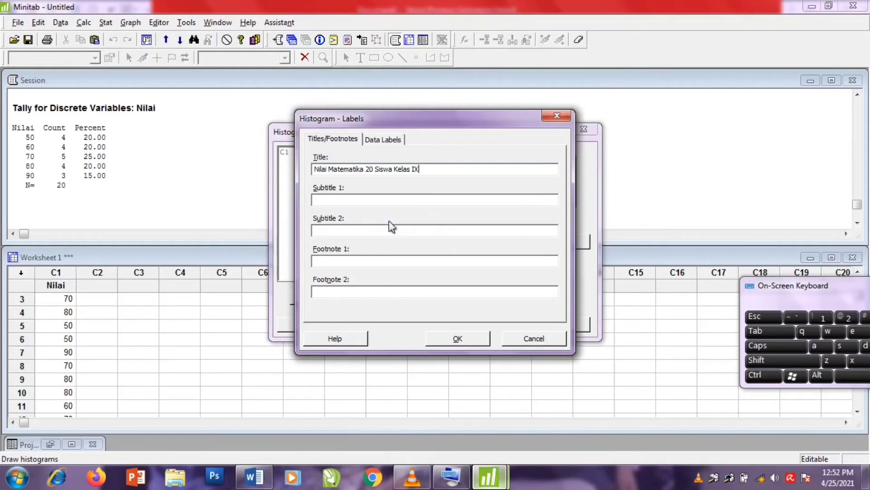
click(465, 336)
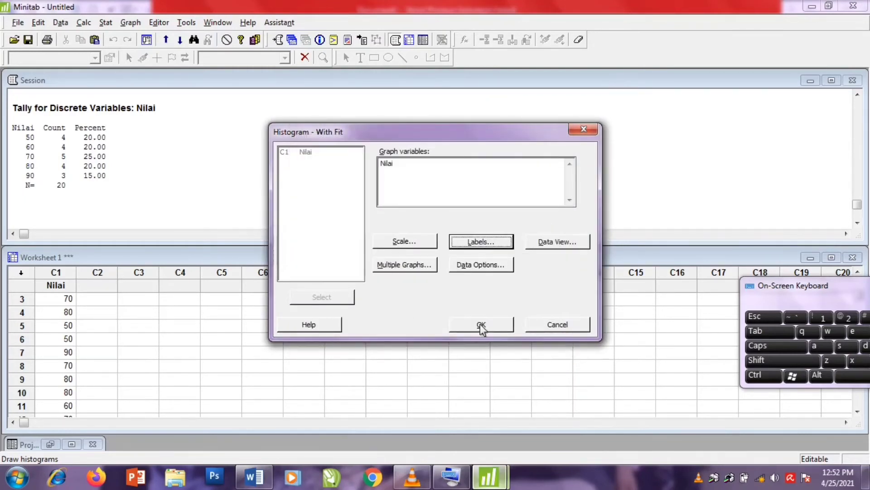
Step: Generate the histogram, move its window clear of the tally output, and minimize it
click(481, 325)
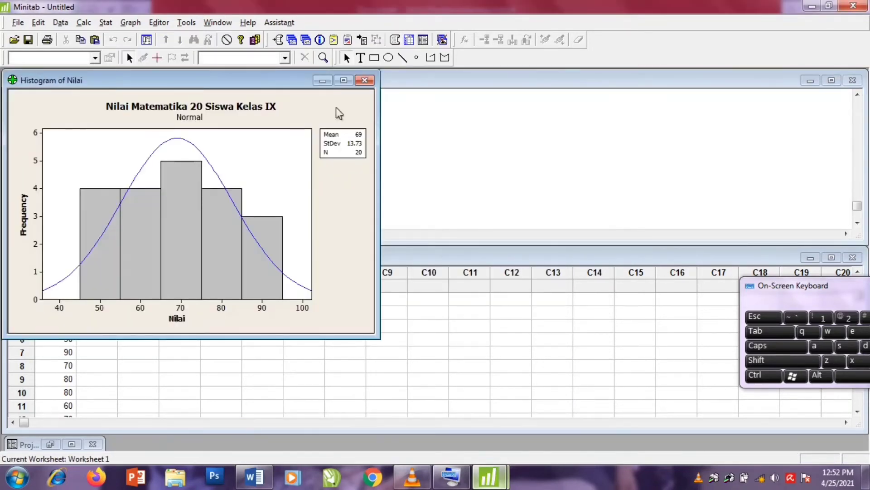
drag(236, 81, 380, 103)
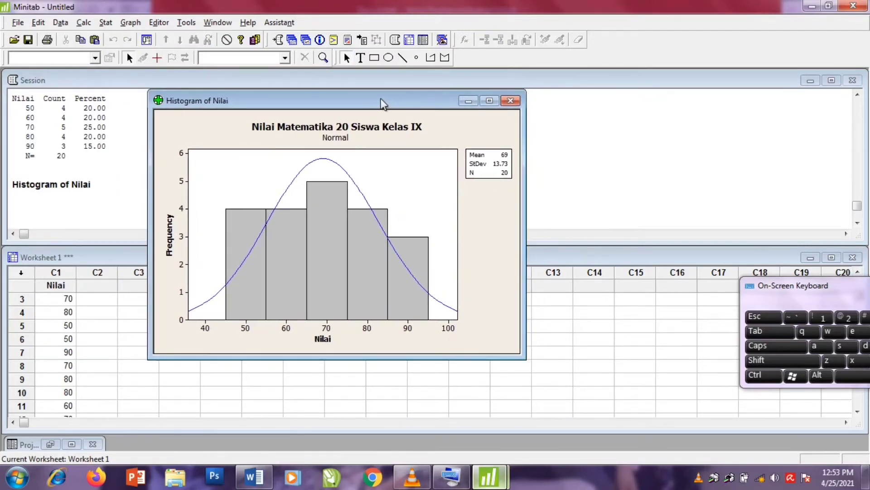
click(472, 102)
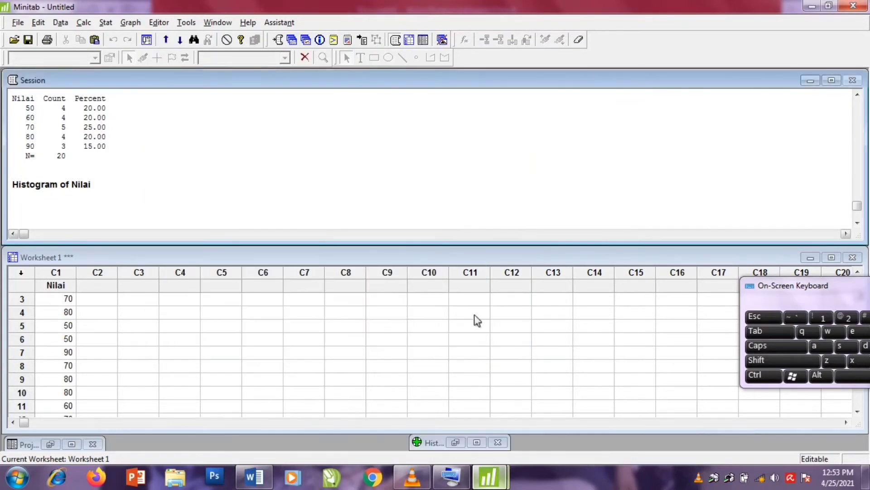
Step: Start a pie chart of counts of unique values with Nilai as the categorical variable
click(135, 24)
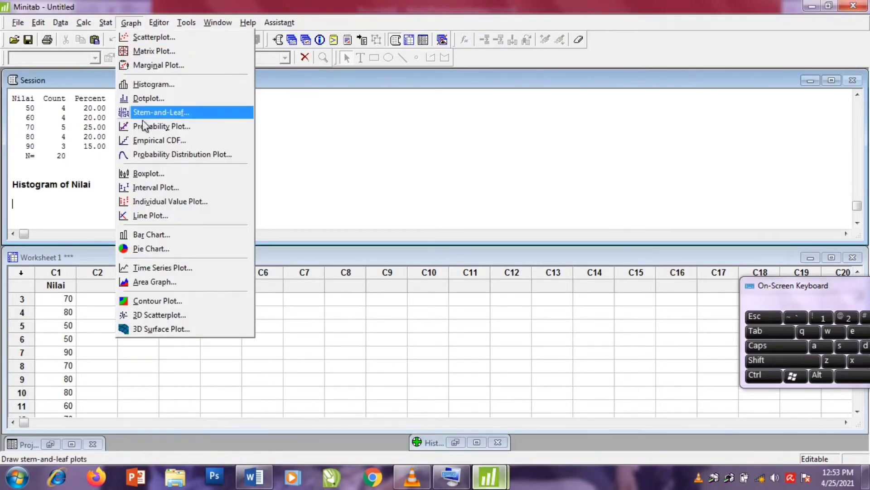
click(159, 249)
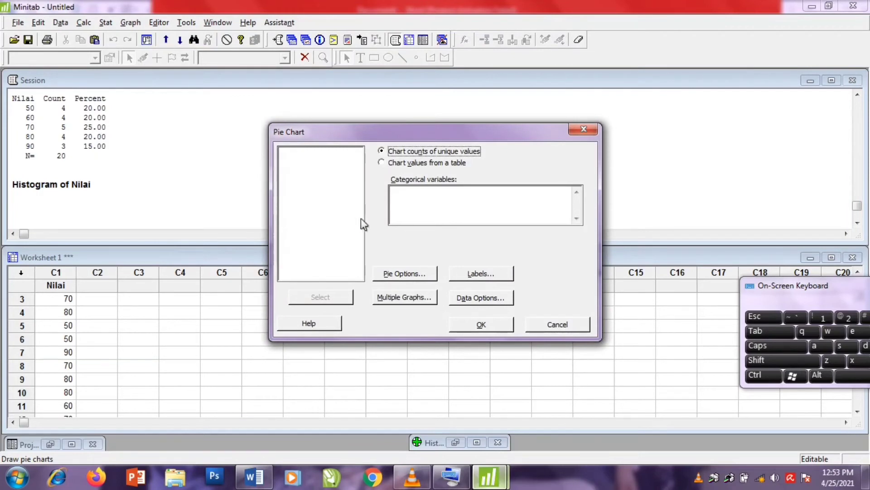
click(417, 194)
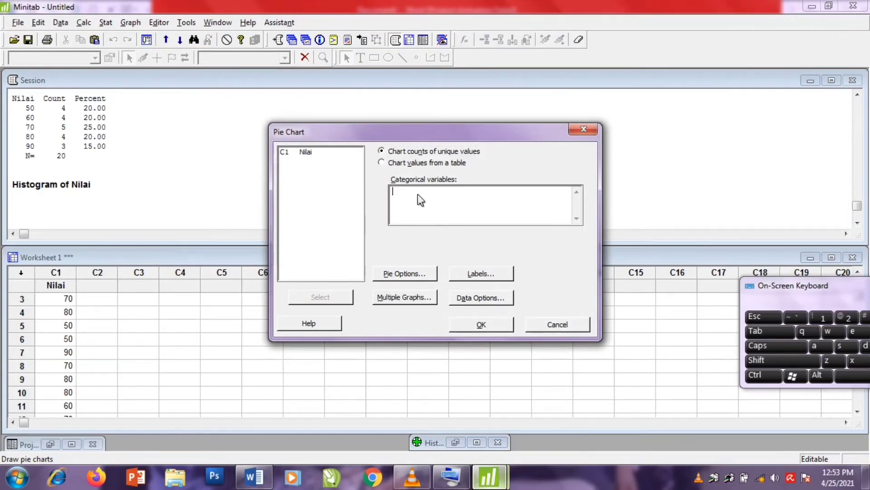
click(305, 154)
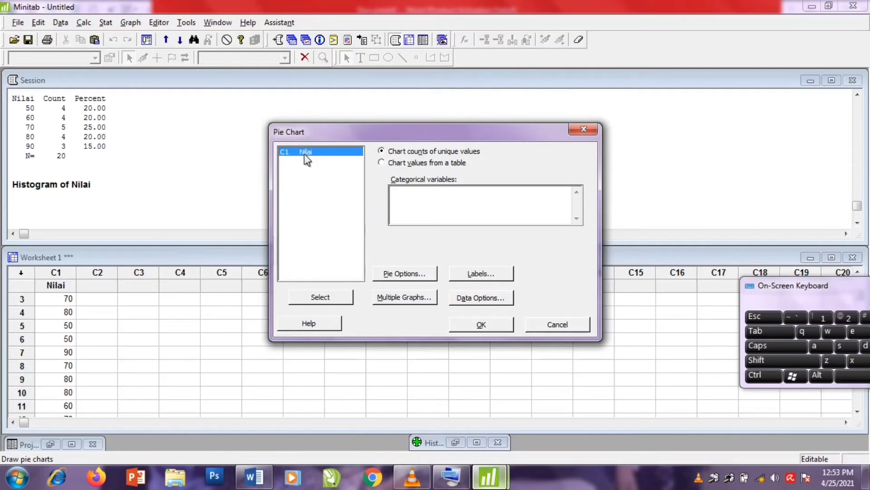
click(327, 296)
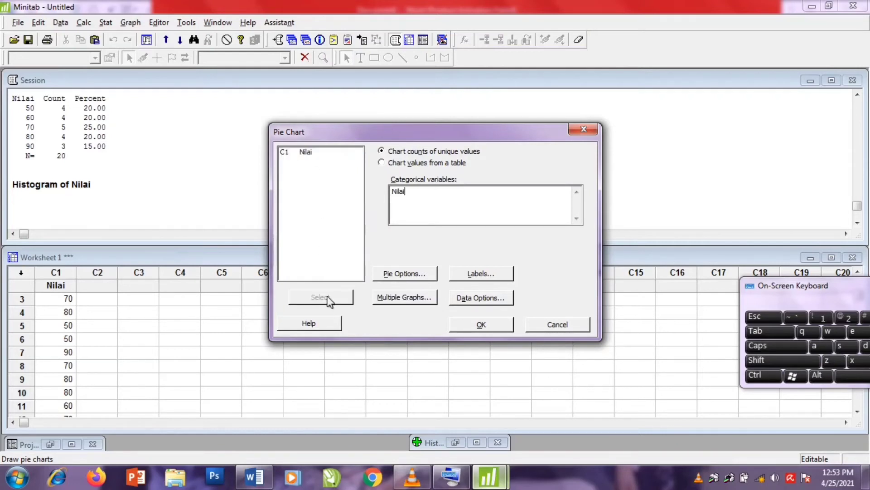
Step: Title the pie chart "Nilai Matematika 20 Siswa Kelas IX" and generate it
click(485, 275)
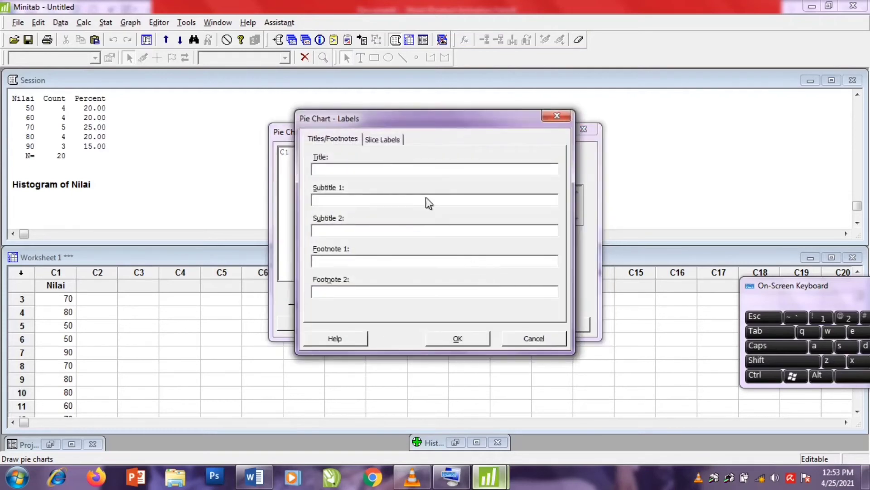
right_click(367, 170)
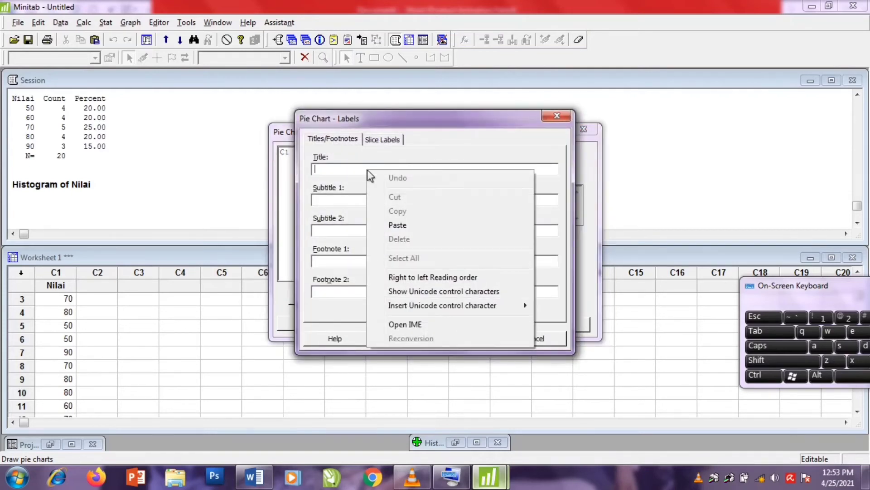
click(384, 223)
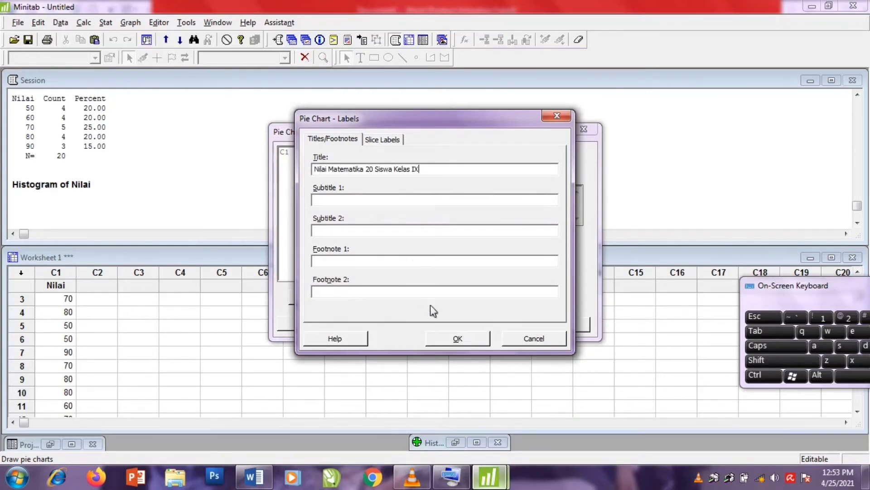
click(452, 341)
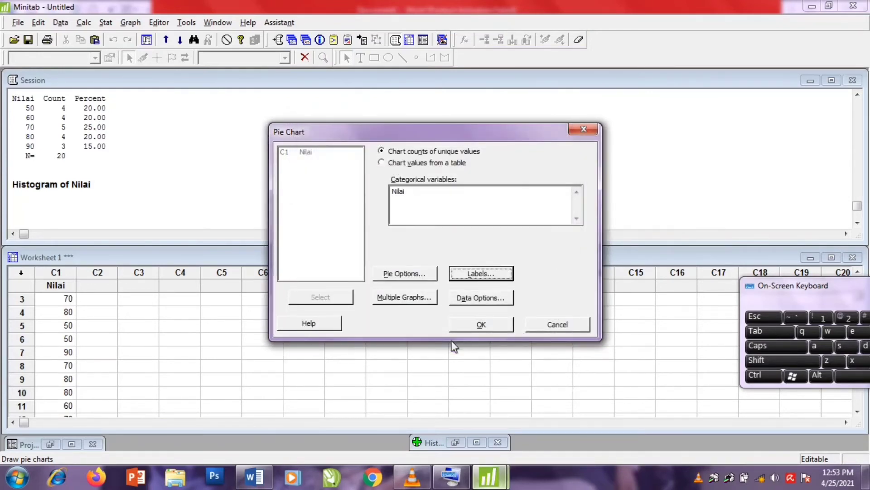
click(482, 325)
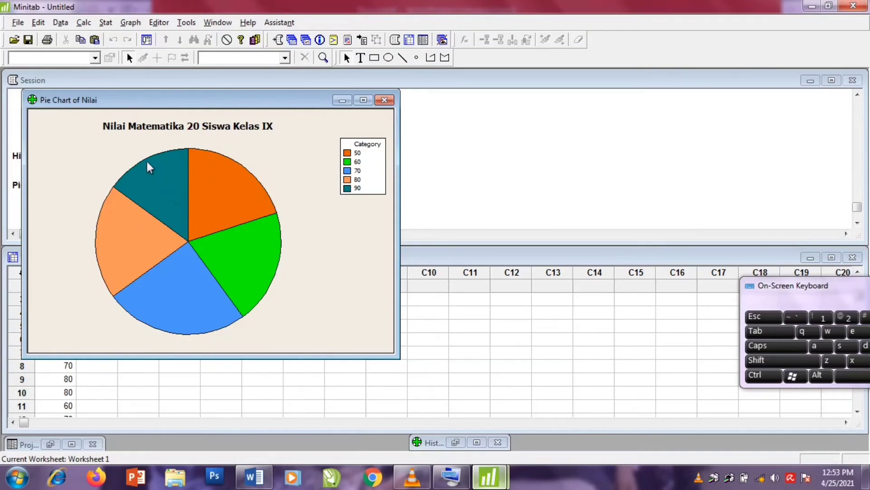
Step: Select the pie slice for category 50 and check the value of the category 60 slice
right_click(221, 183)
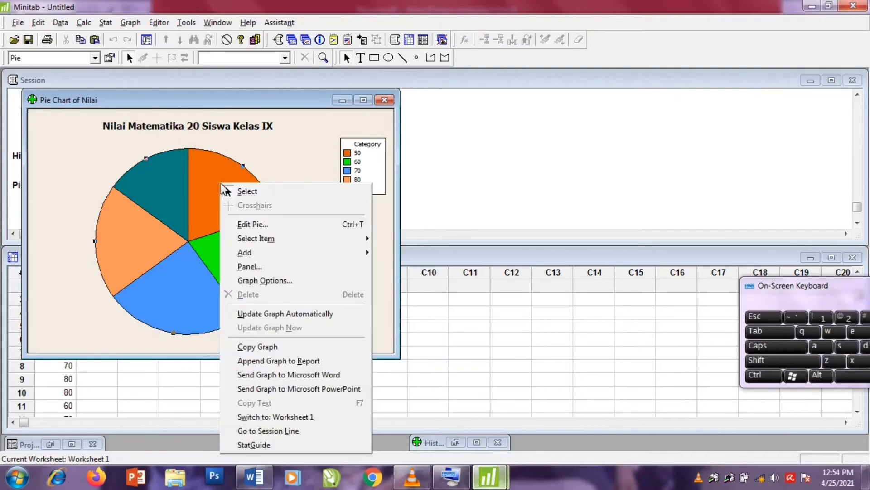
click(206, 183)
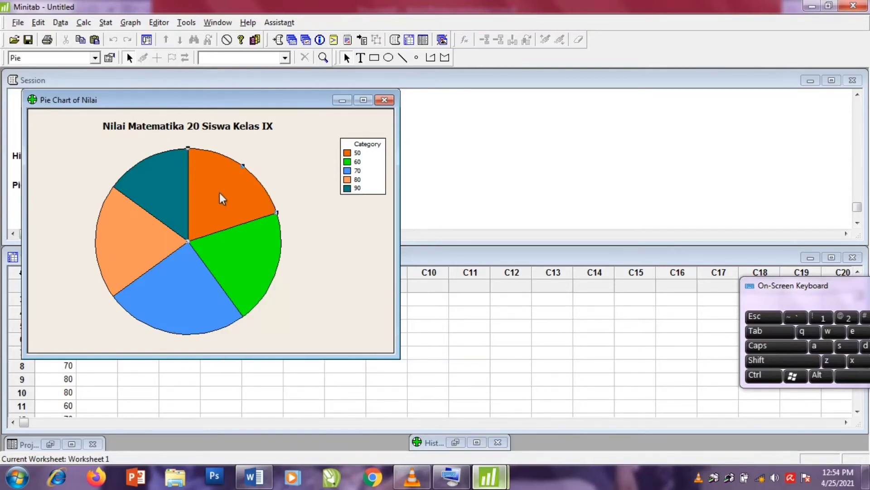
mouse_move(244, 260)
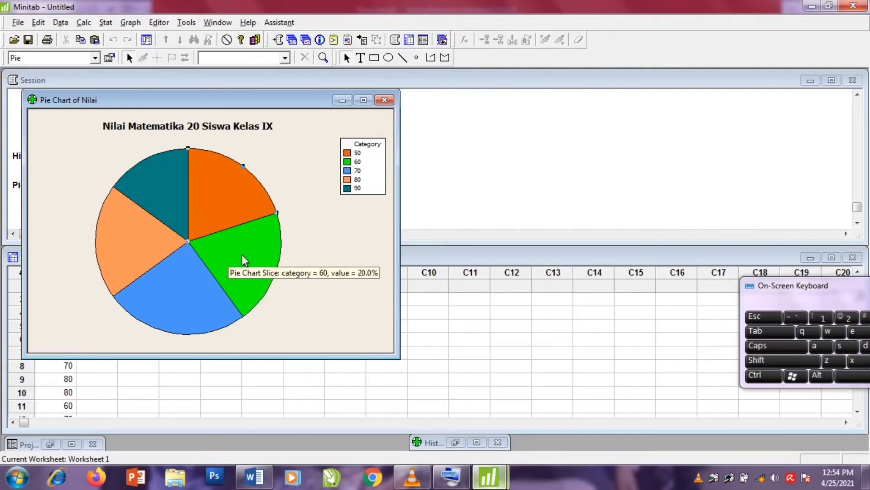
Step: Check the values of the pie slices for categories 50 through 90 and minimize the pie chart window
click(257, 269)
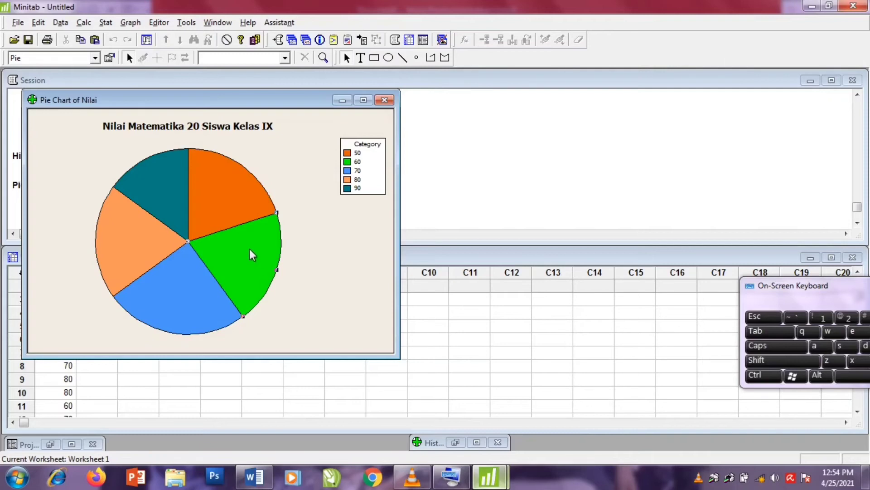
click(223, 191)
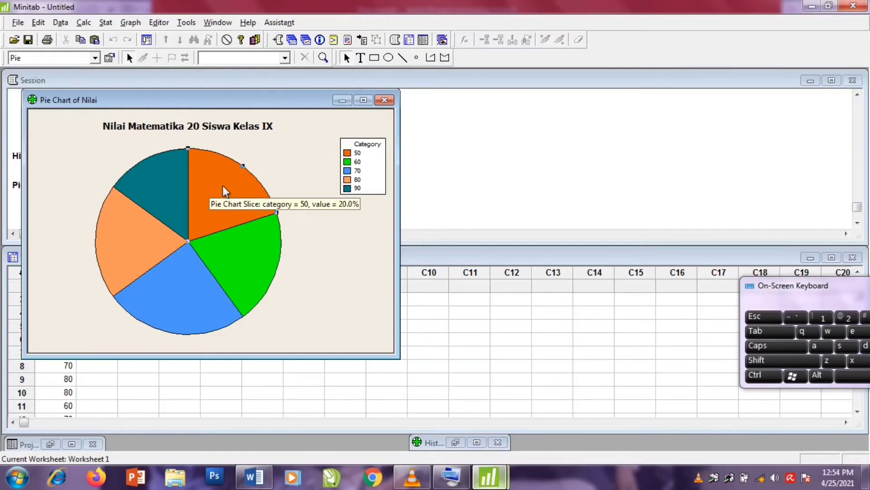
mouse_move(247, 251)
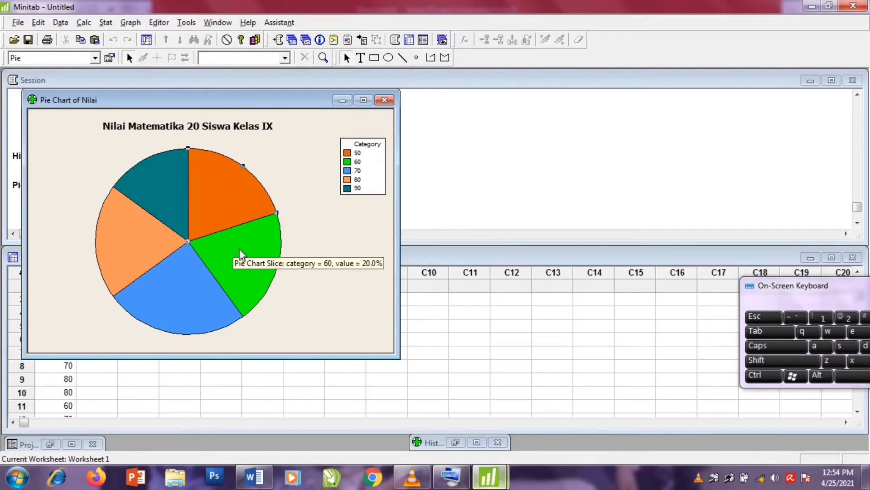
mouse_move(190, 285)
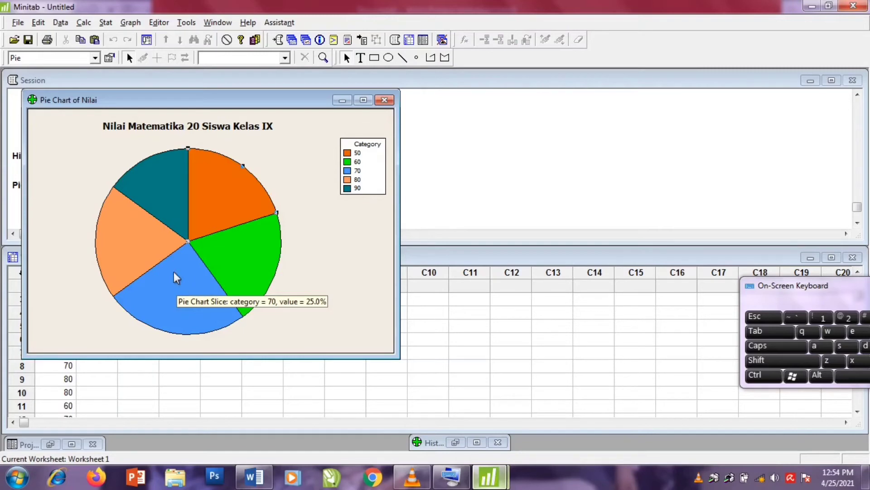
mouse_move(134, 242)
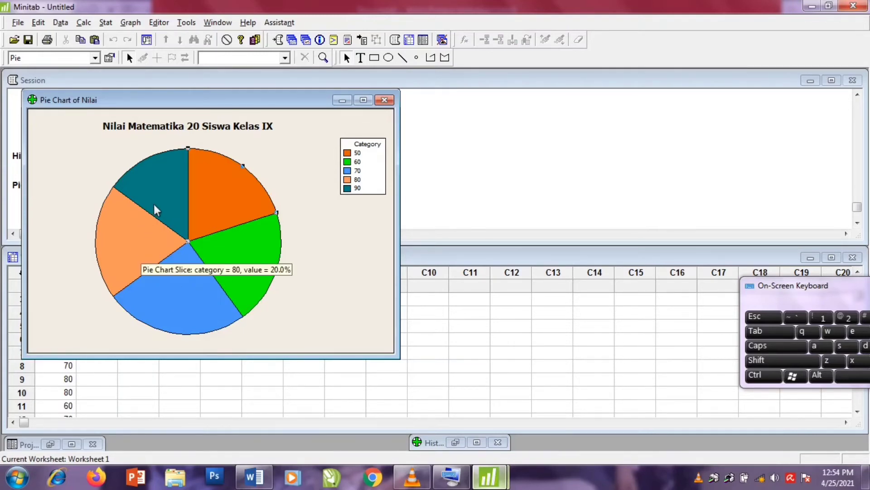
mouse_move(155, 206)
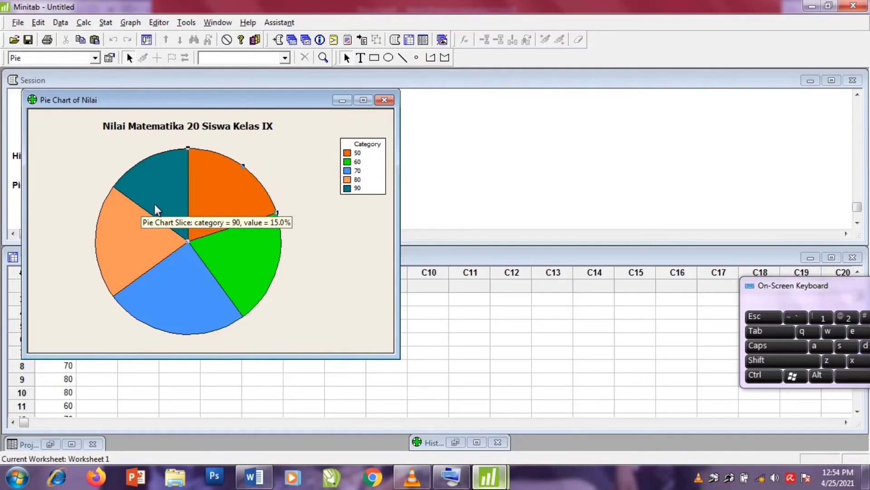
click(342, 100)
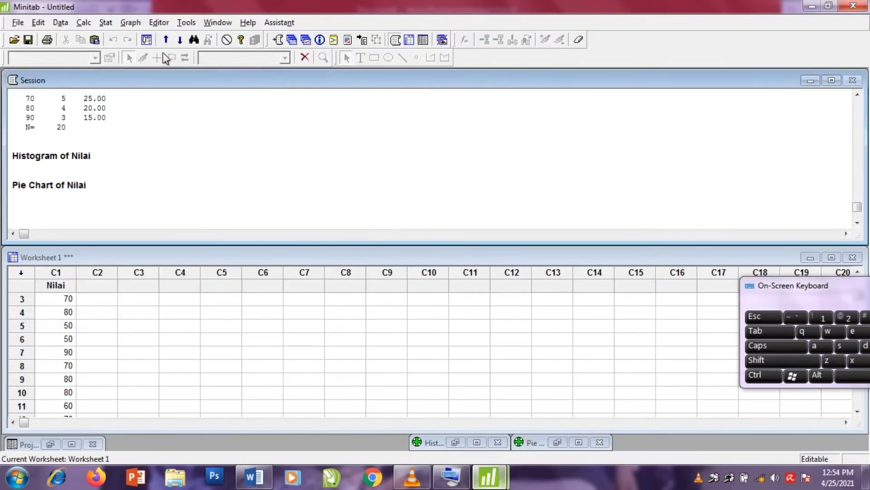
Step: Start a simple bar chart of counts of unique values with Nilai as the categorical variable
click(134, 27)
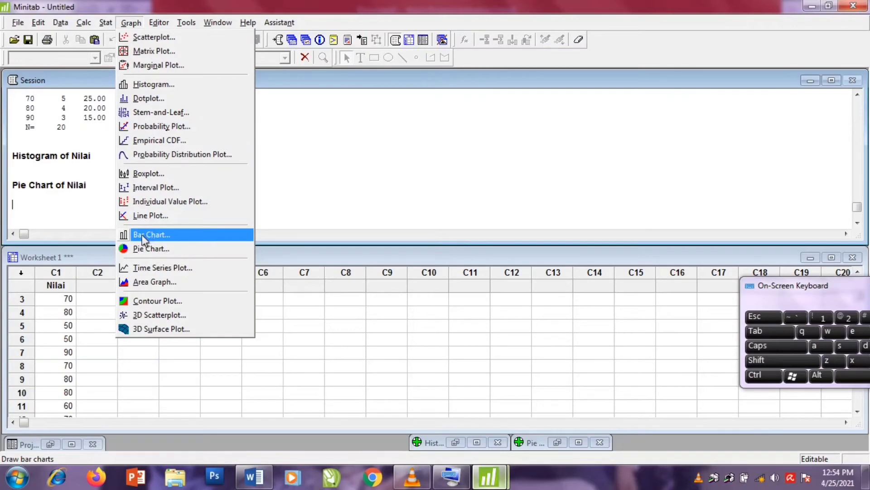
click(166, 235)
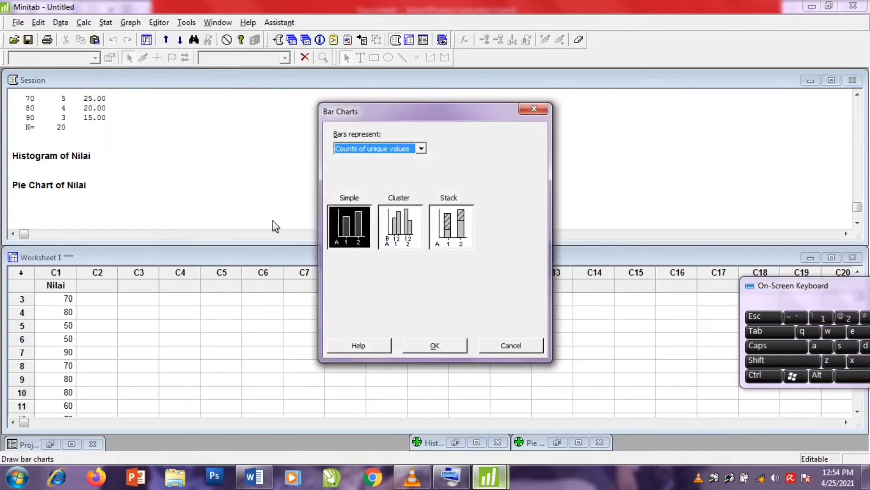
click(352, 231)
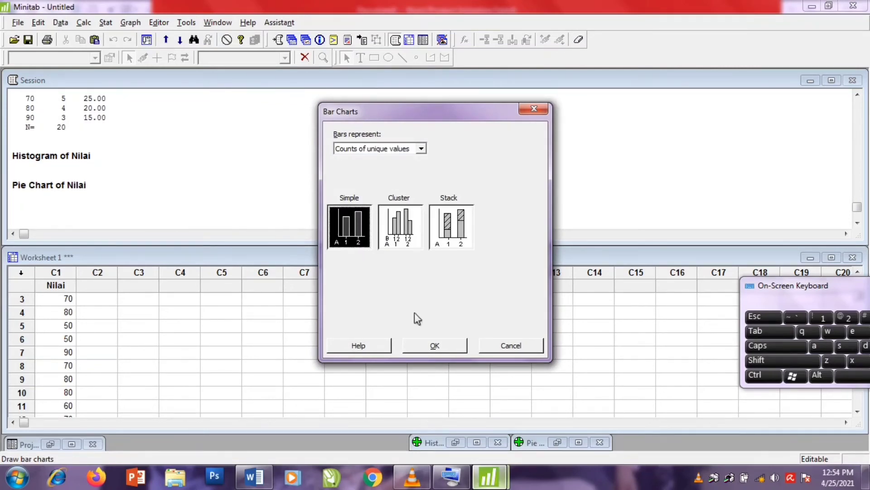
click(429, 343)
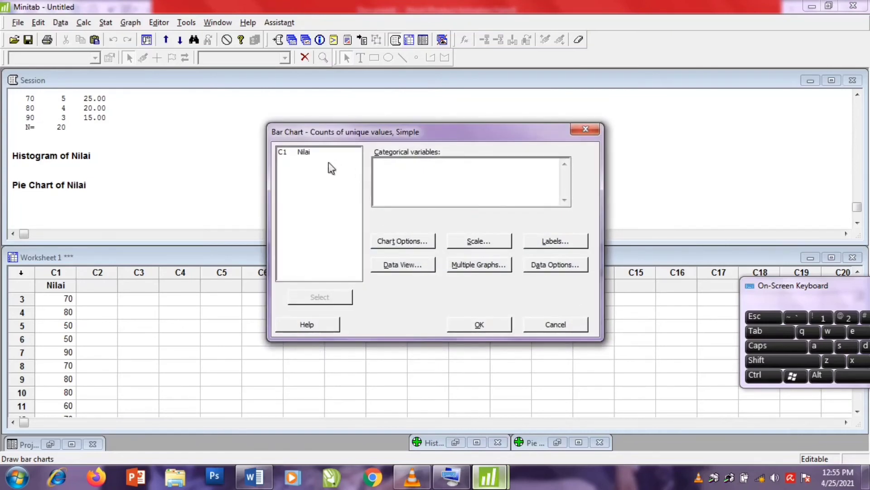
click(303, 154)
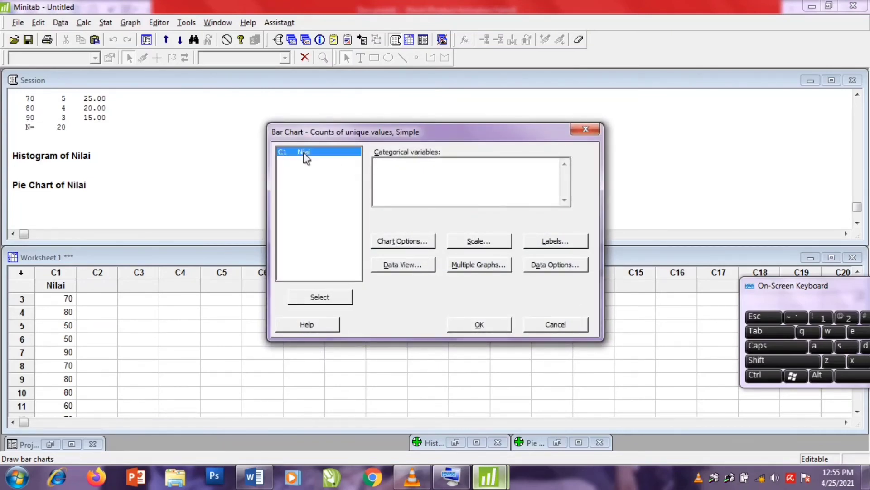
click(330, 297)
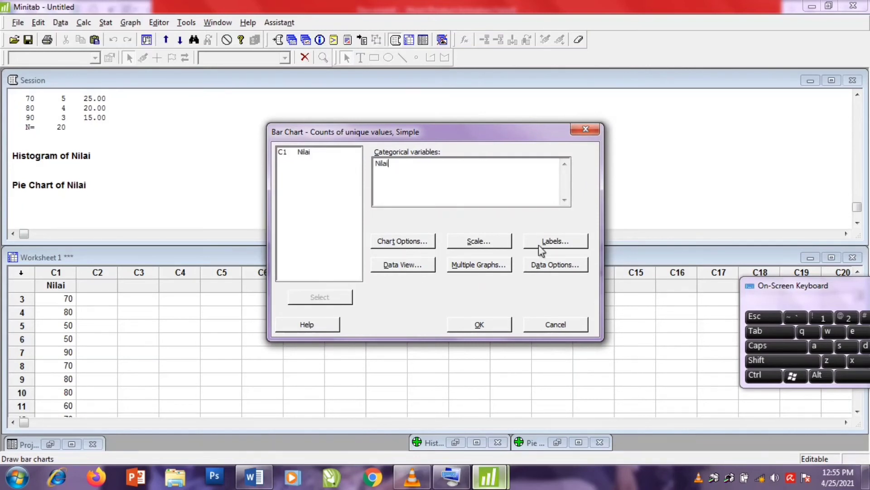
Step: Title the bar chart "Nilai Matematika 20 Siswa Kelas IX", generate it, and move its window clear of the session output
click(553, 243)
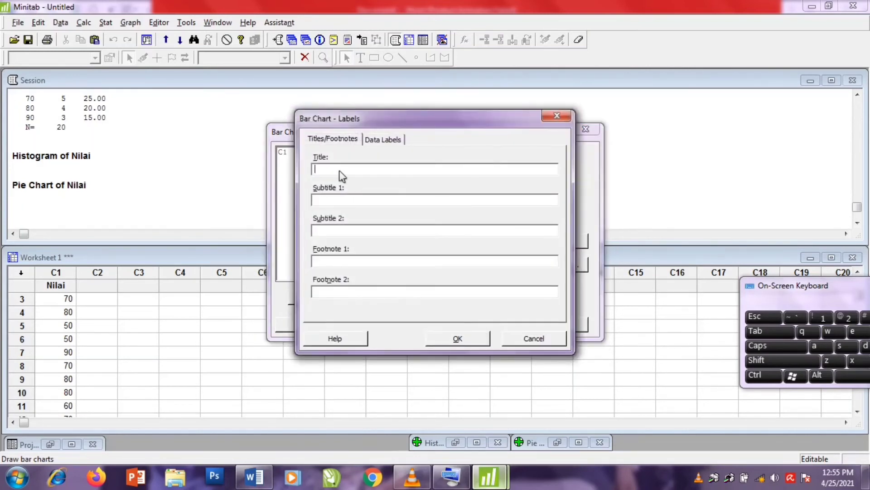
right_click(337, 170)
click(365, 224)
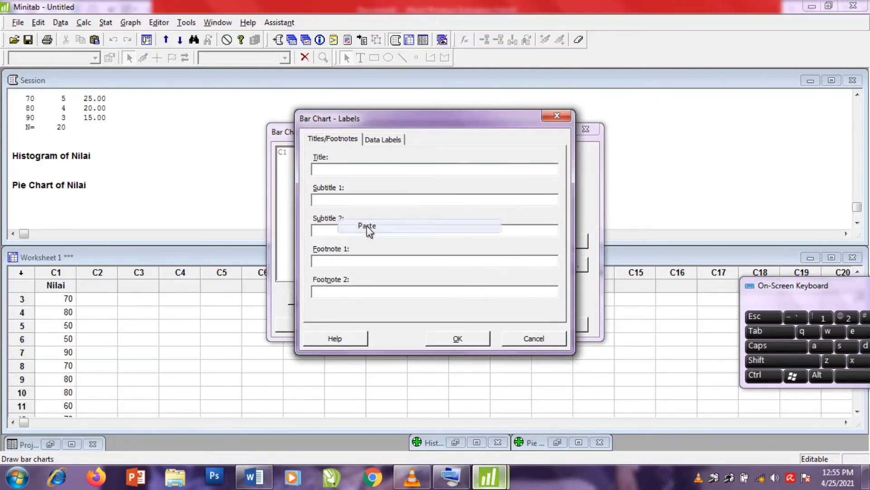
click(457, 339)
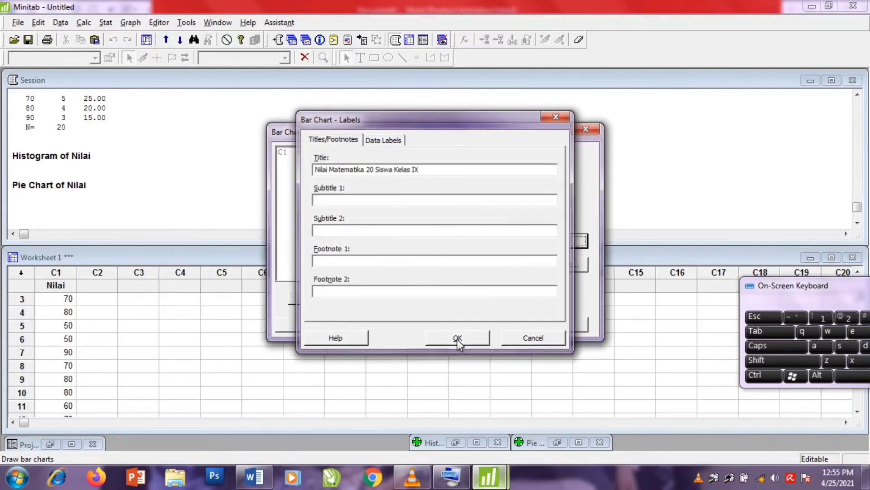
click(481, 324)
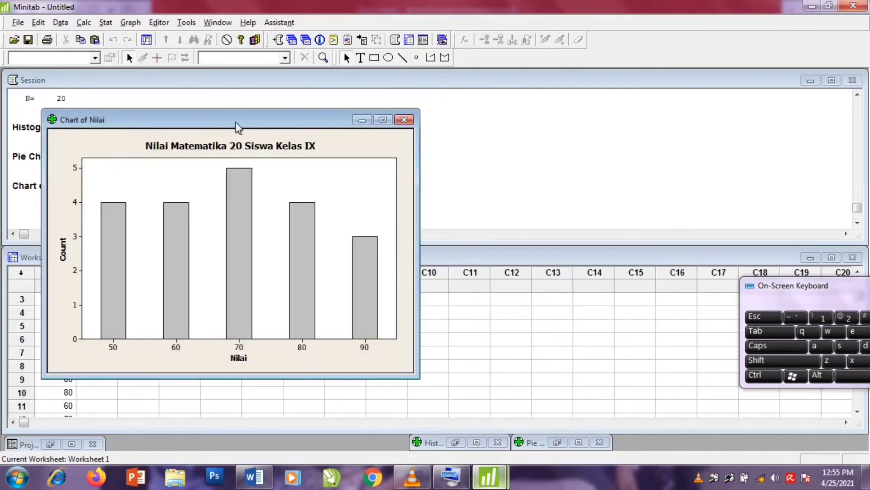
drag(221, 116, 347, 120)
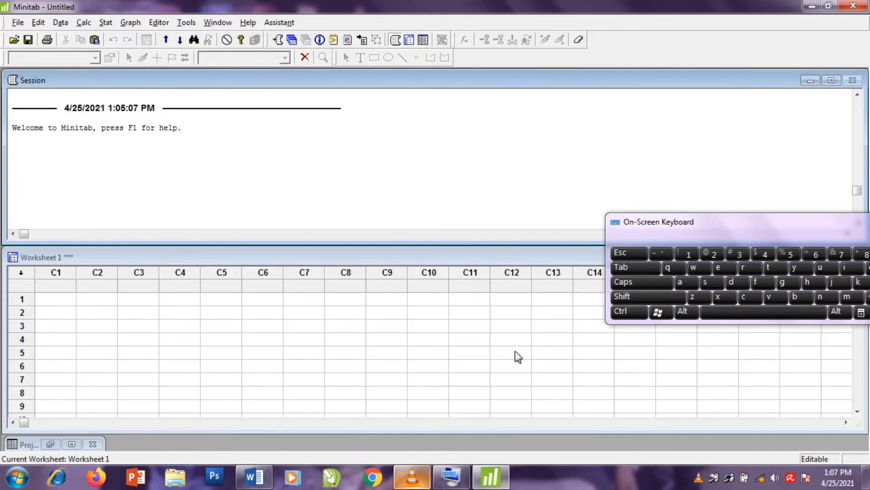
Step: Switch to Word and copy the entire "Data Pegawai Pasar" table
click(255, 479)
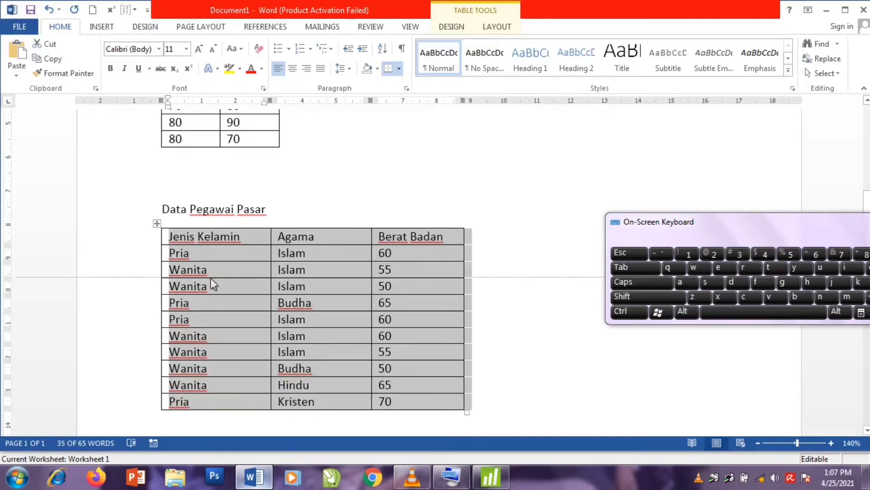
click(157, 253)
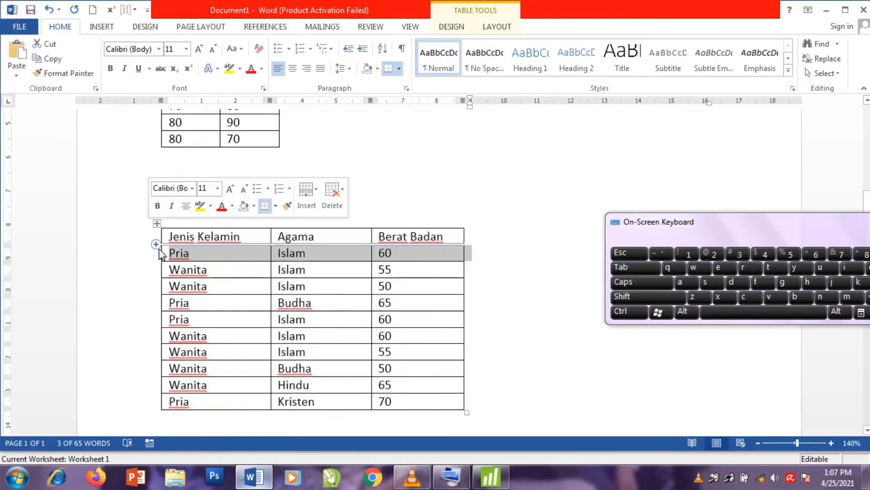
click(169, 239)
click(157, 223)
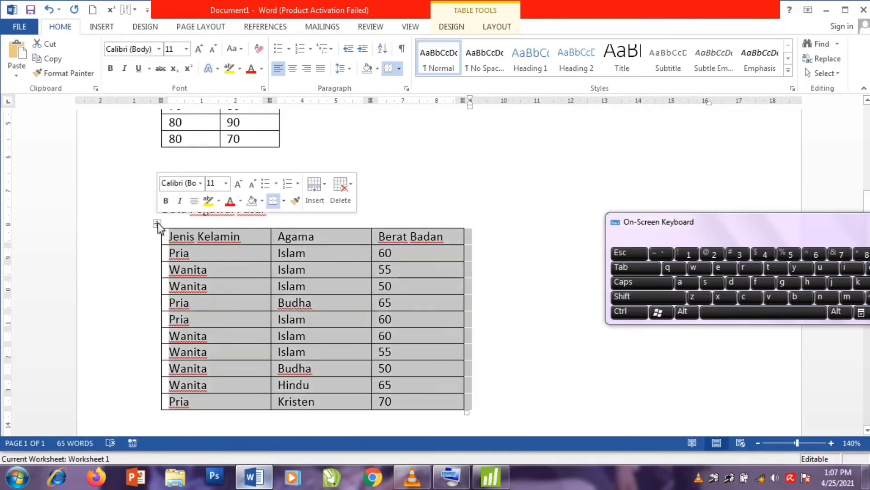
click(59, 61)
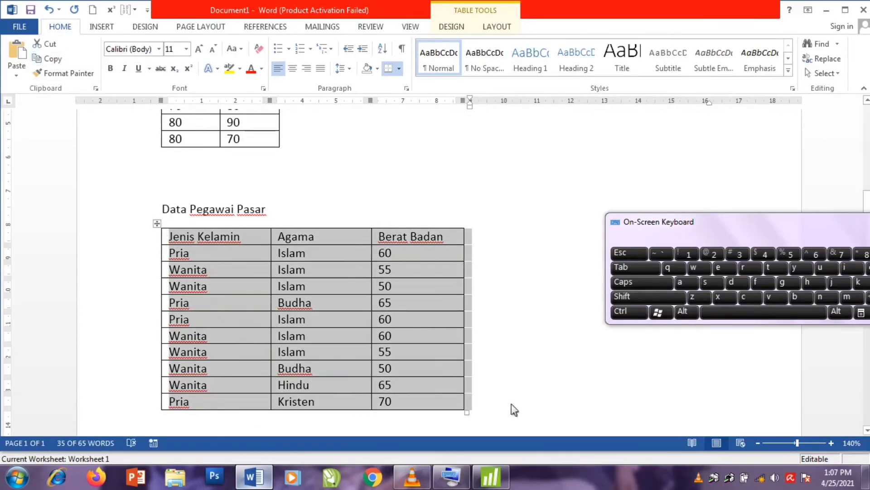
Step: Switch to Minitab and paste the copied table with its headers into columns C1 to C3, from the name row through row 10
click(492, 482)
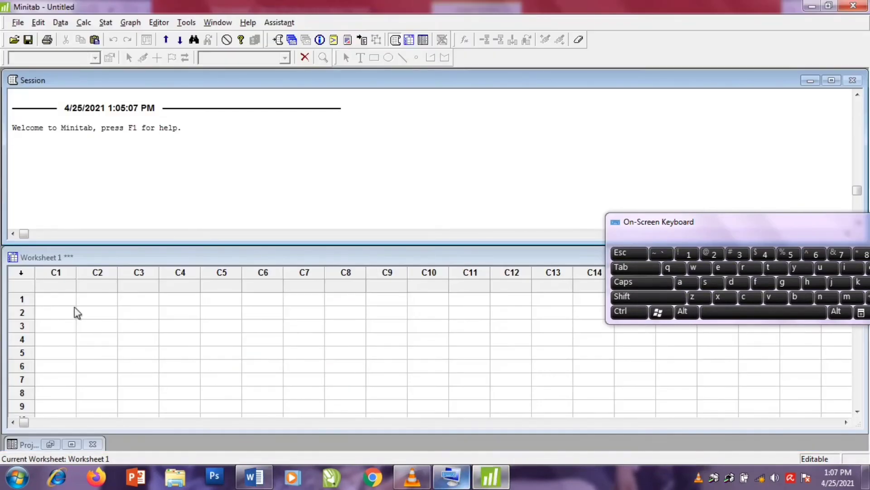
drag(62, 293, 136, 376)
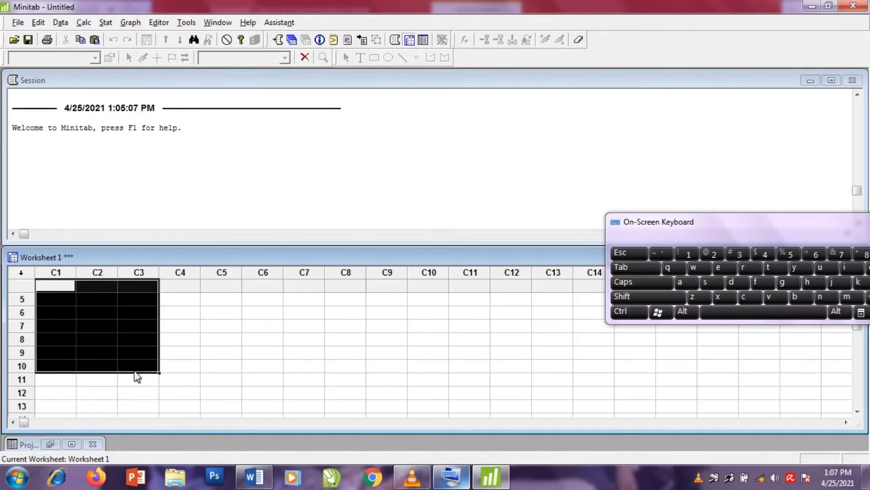
key(ctrl+v)
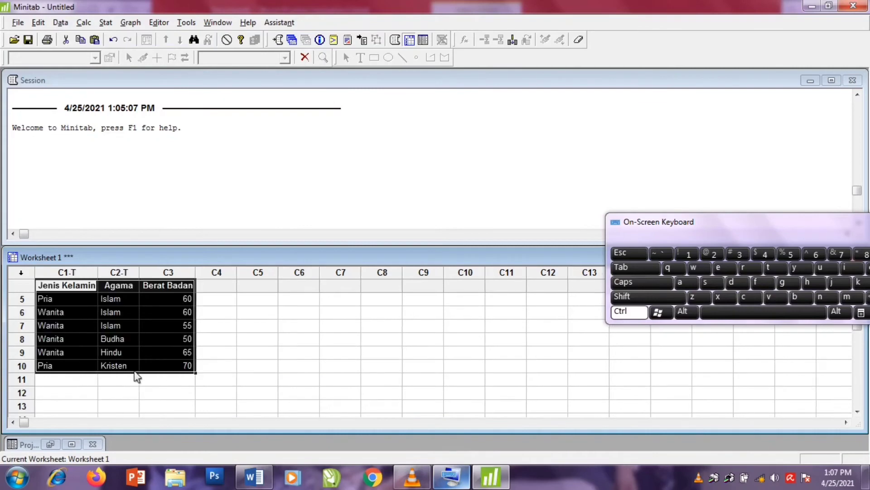
click(148, 348)
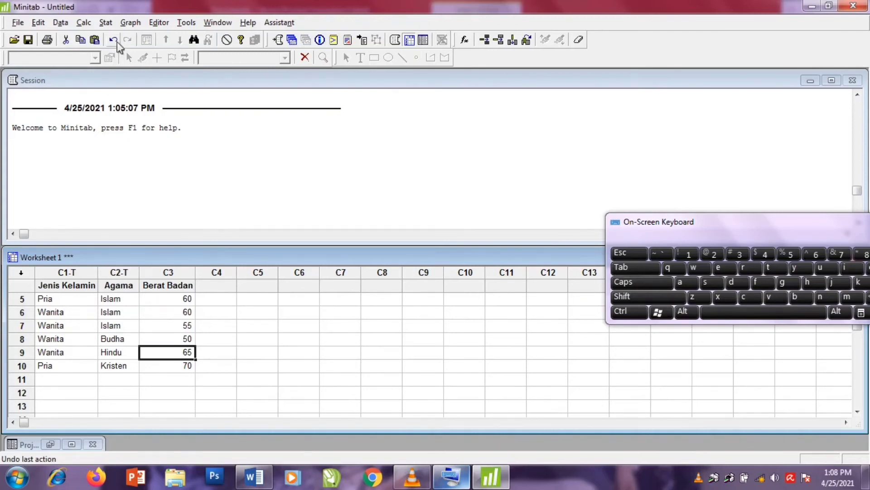
Step: Start a Cross Tabulation and Chi-Square analysis with Jenis Kelamin as the row variable
click(110, 26)
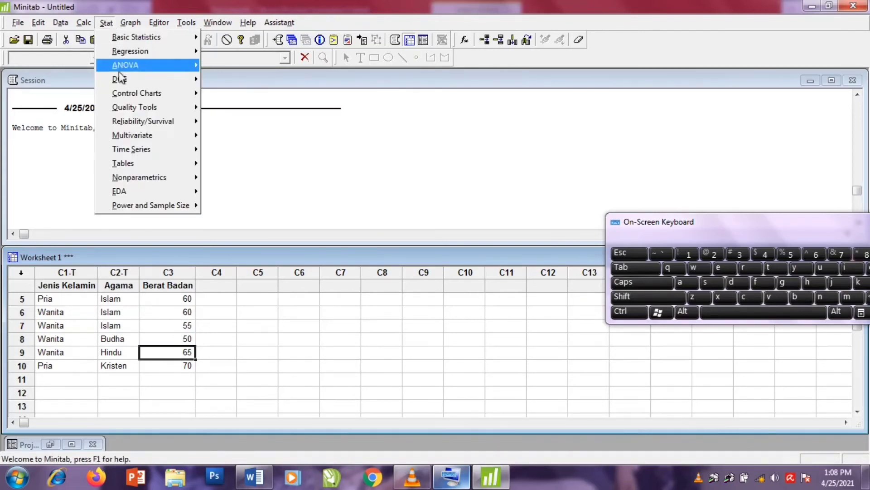
mouse_move(132, 165)
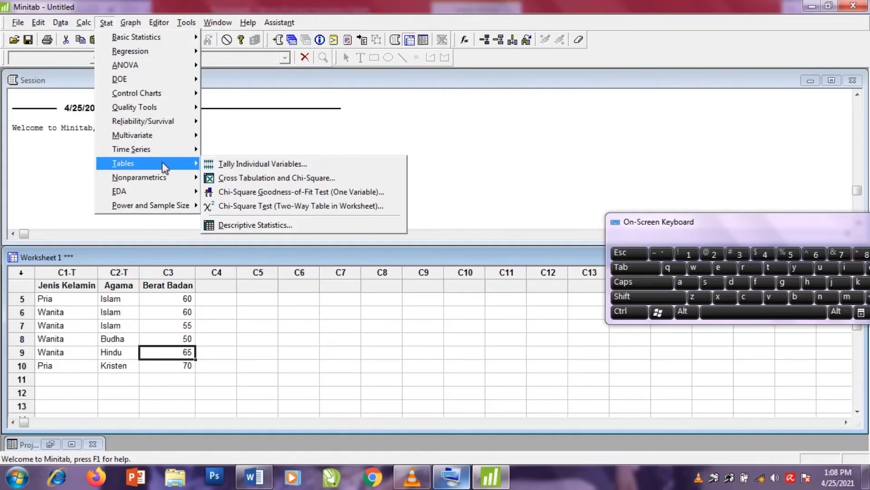
click(232, 179)
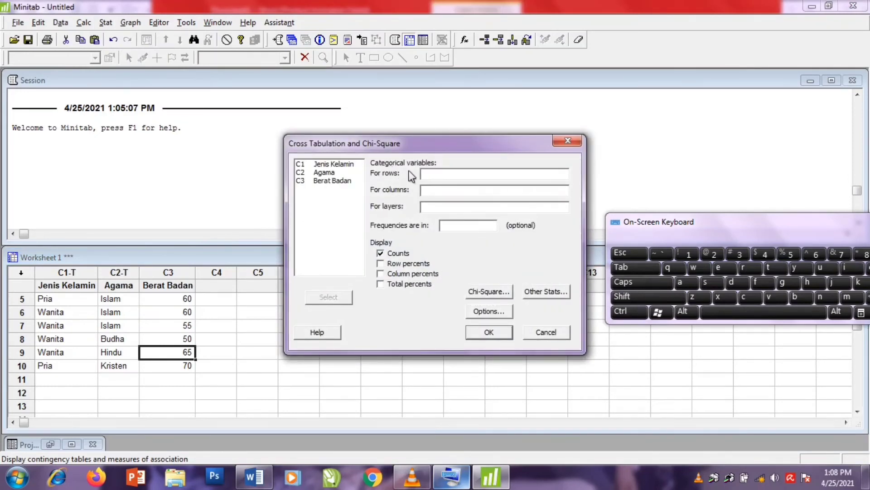
click(341, 166)
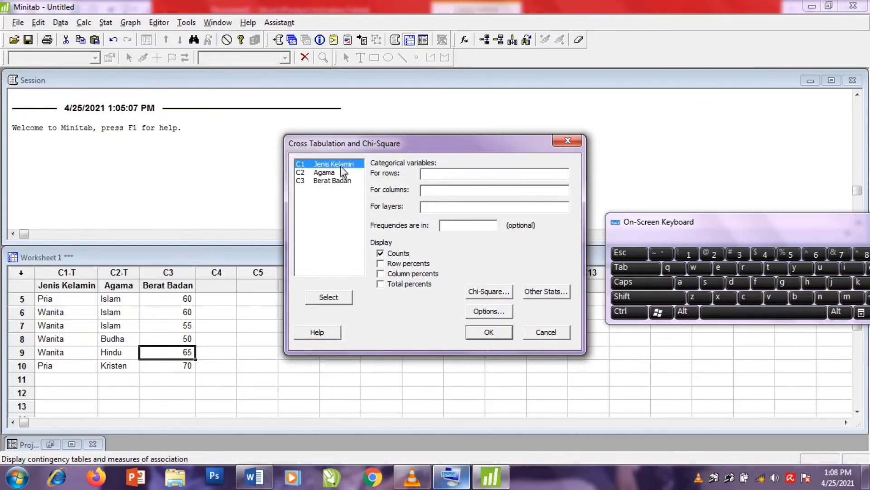
click(337, 299)
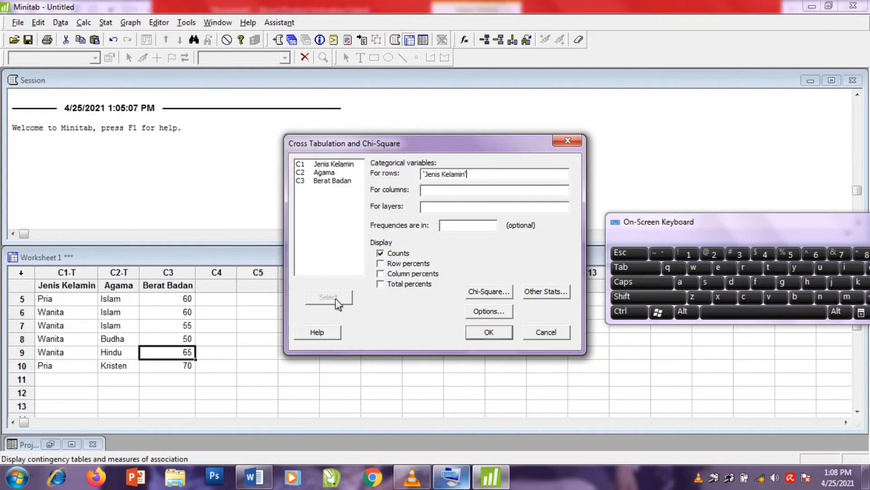
Step: Assign Agama to the columns, display row percents along with counts, and generate the cross tabulation
click(434, 192)
click(321, 173)
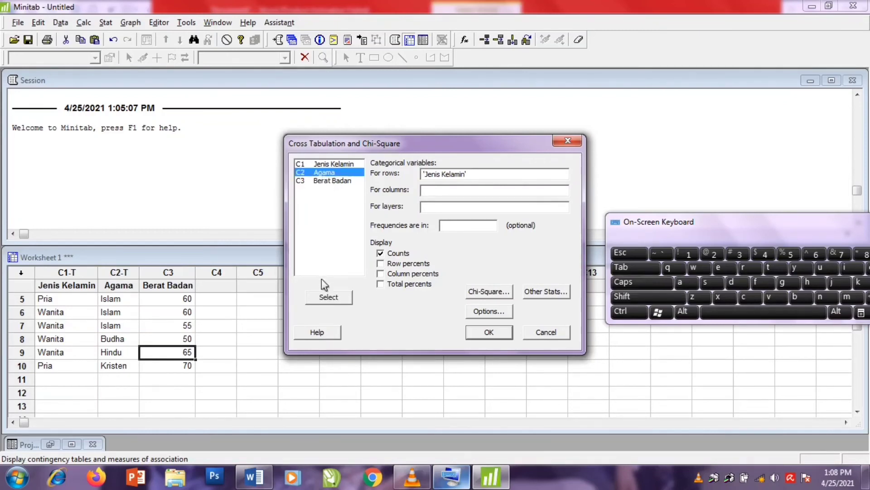
click(329, 298)
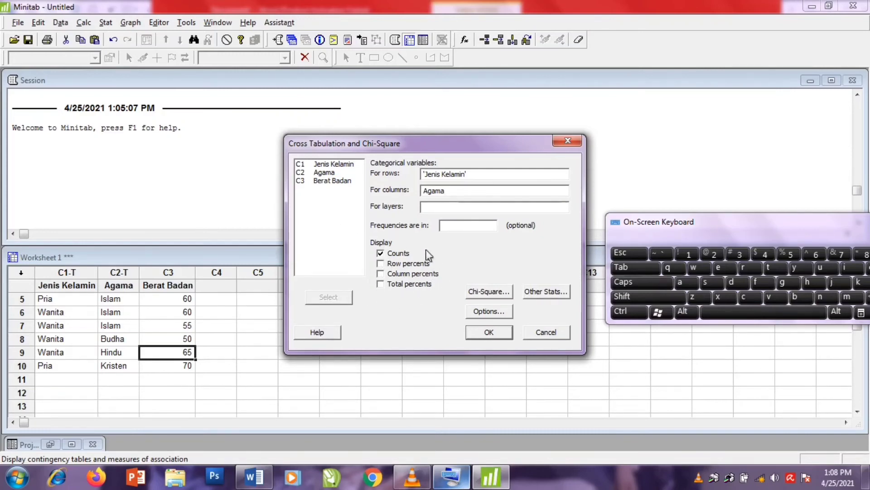
click(381, 265)
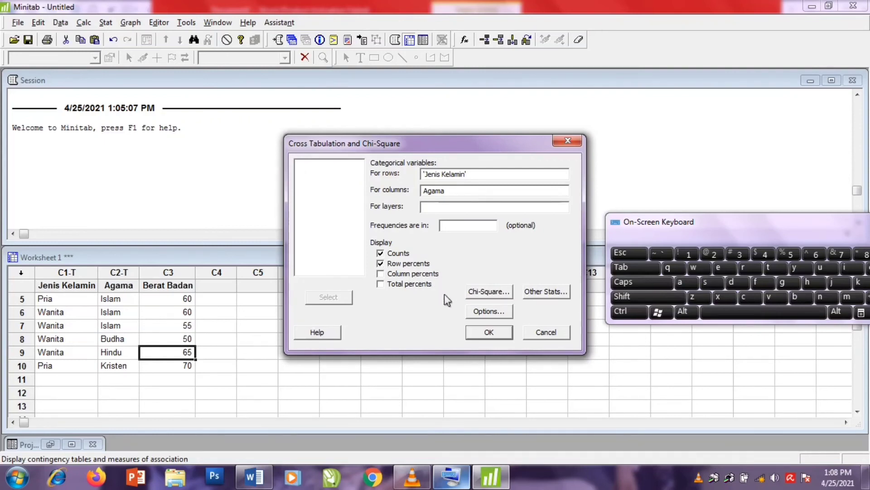
click(483, 331)
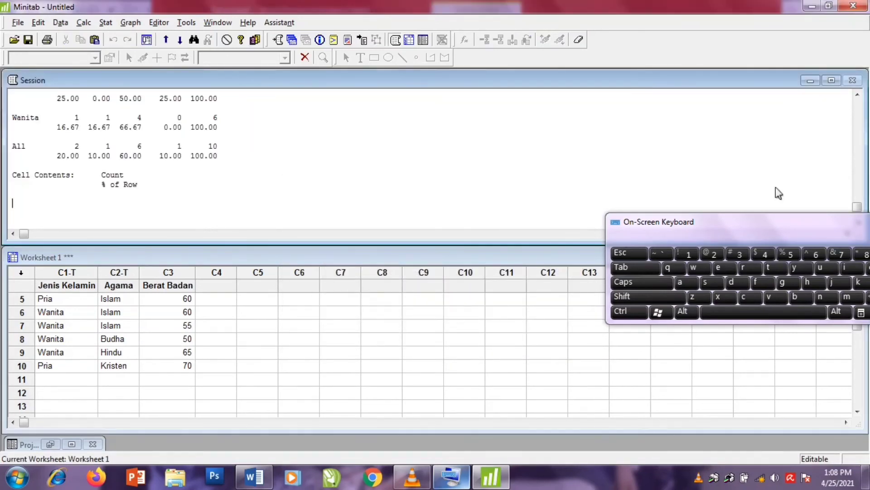
Step: Examine the cross tabulation of Jenis Kelamin by Agama with its counts and row percents
click(857, 97)
click(858, 97)
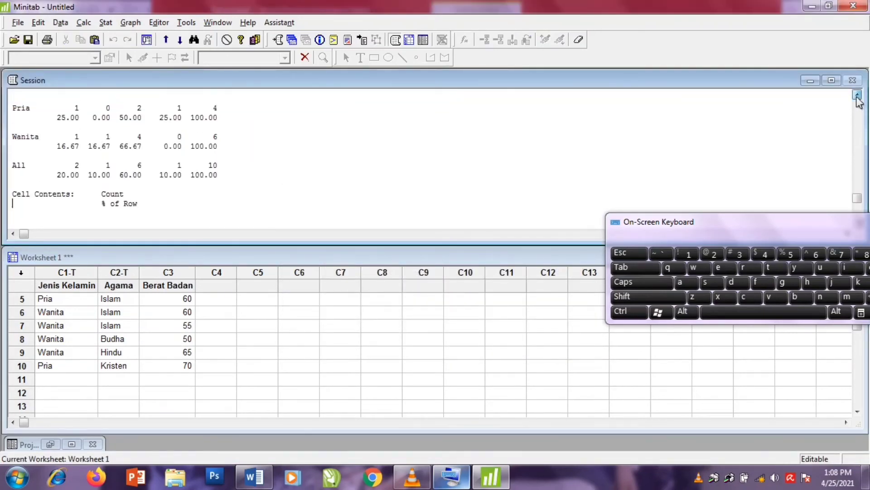
click(857, 96)
click(858, 96)
click(857, 97)
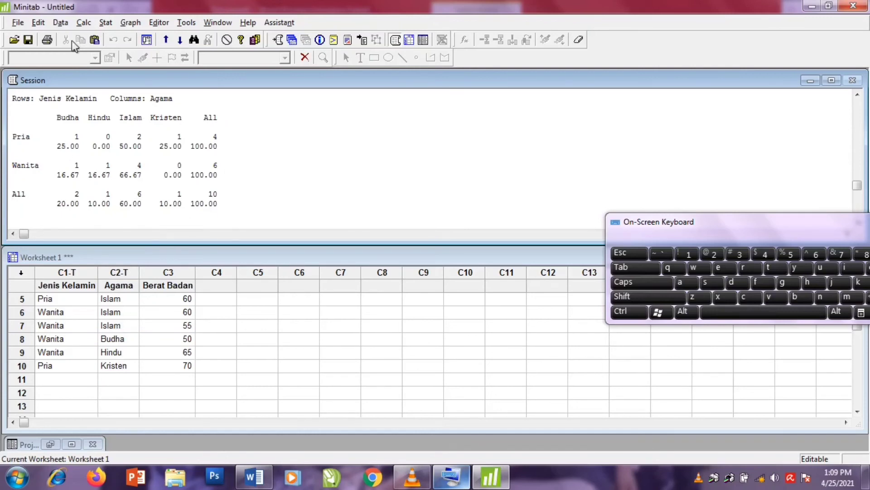
Step: Generate a Table of Descriptive Statistics with Jenis Kelamin as the row variable and Agama as the column variable
click(107, 25)
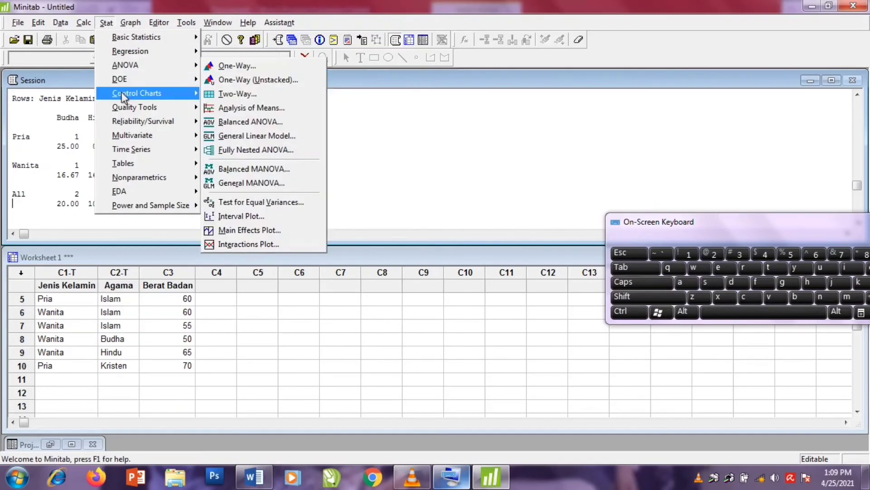
mouse_move(130, 158)
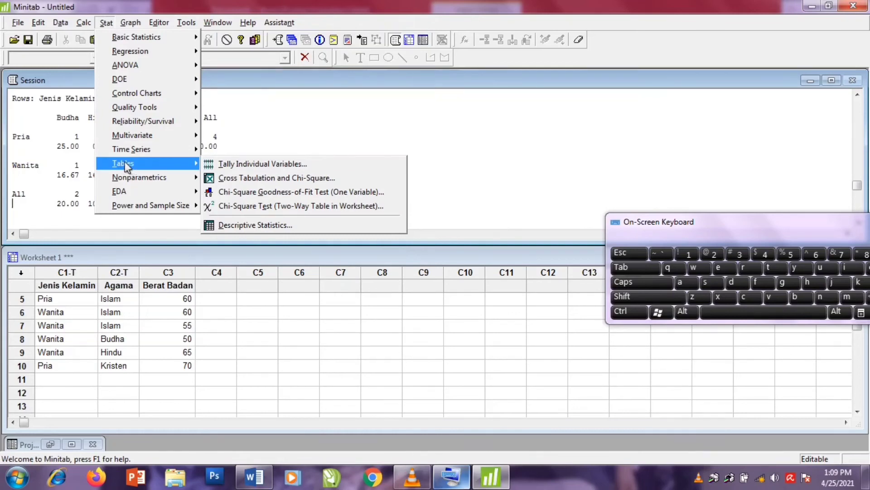
click(232, 225)
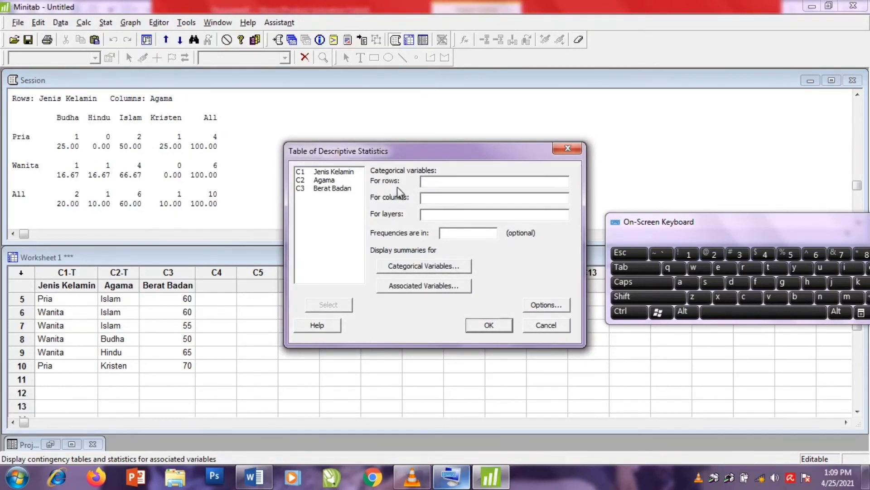
click(339, 174)
click(331, 308)
click(324, 181)
click(337, 305)
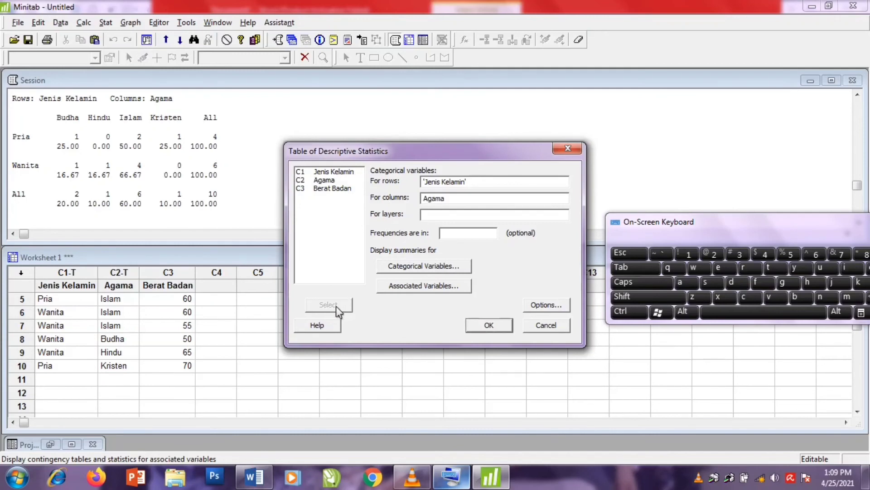
click(483, 324)
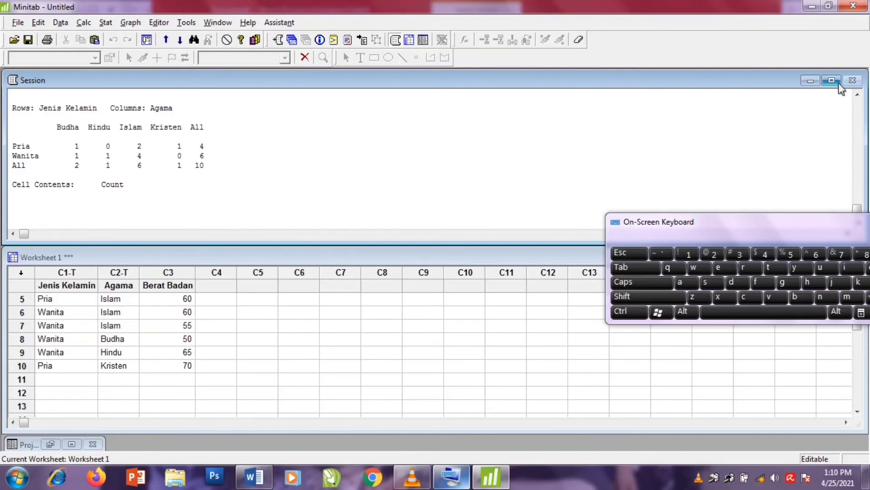
Step: Compare the new count table of Jenis Kelamin by Agama with the earlier cross tabulation showing row percents
click(858, 96)
click(858, 96)
click(858, 95)
click(857, 96)
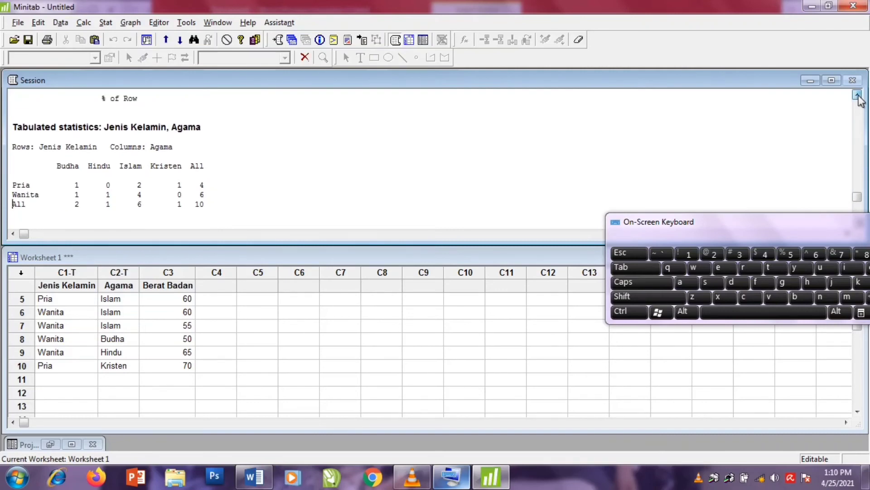
click(857, 96)
click(857, 96)
click(858, 96)
click(857, 96)
click(858, 95)
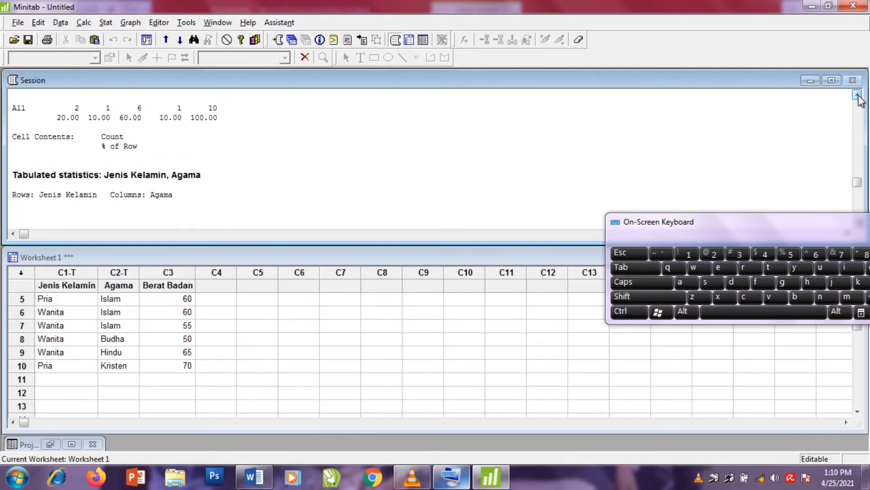
click(858, 96)
click(858, 96)
click(857, 96)
click(858, 96)
click(858, 96)
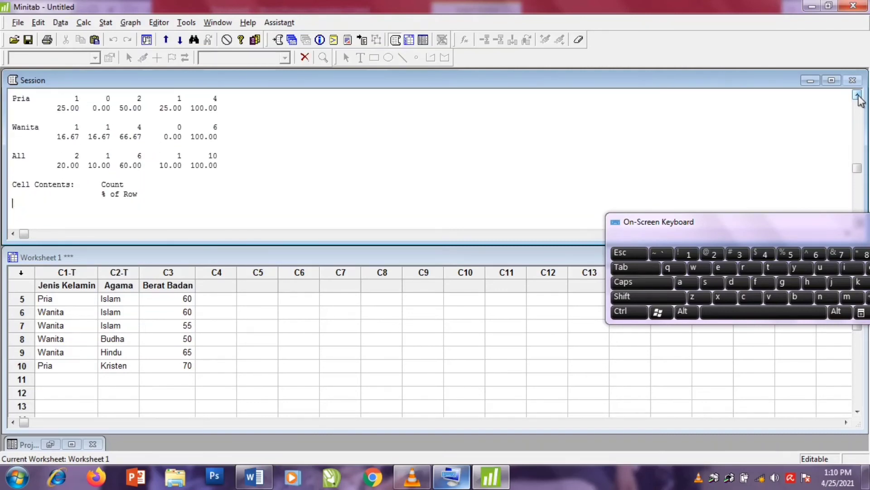
click(858, 95)
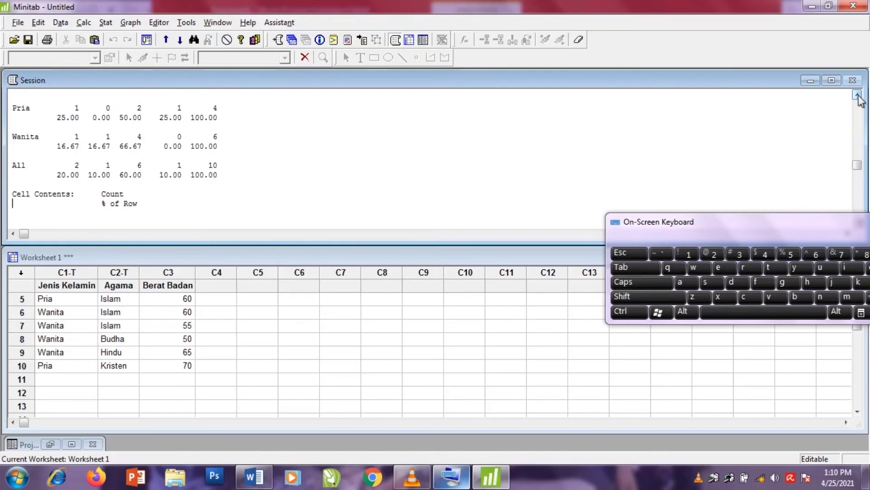
click(857, 95)
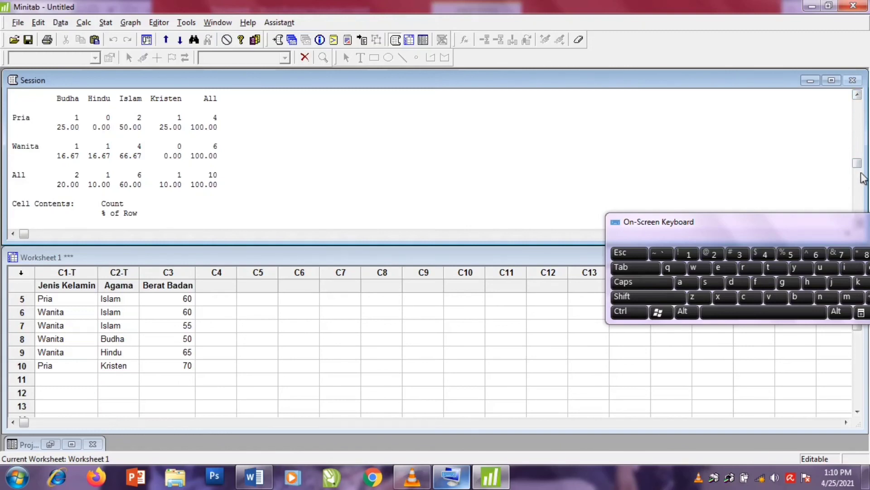
drag(858, 168, 859, 182)
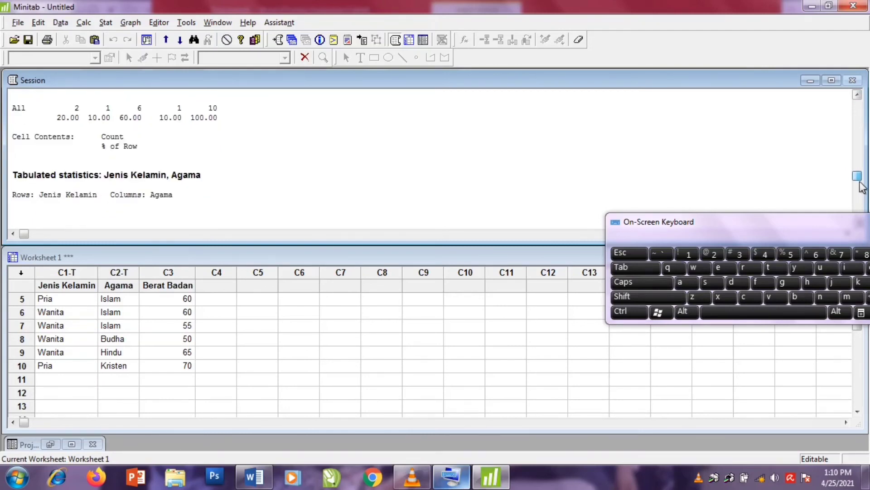
drag(860, 182, 860, 197)
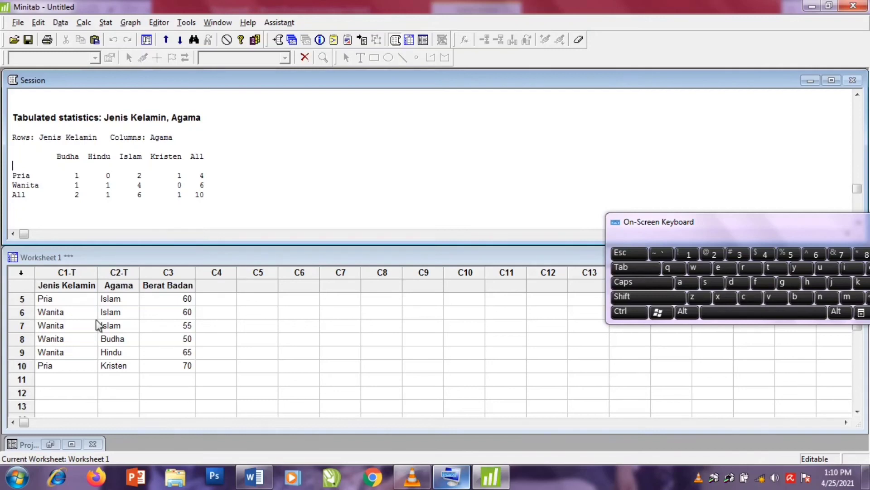
Step: Start another Table of Descriptive Statistics, replacing the row variable with Berat Badan and clearing the column variable
click(107, 26)
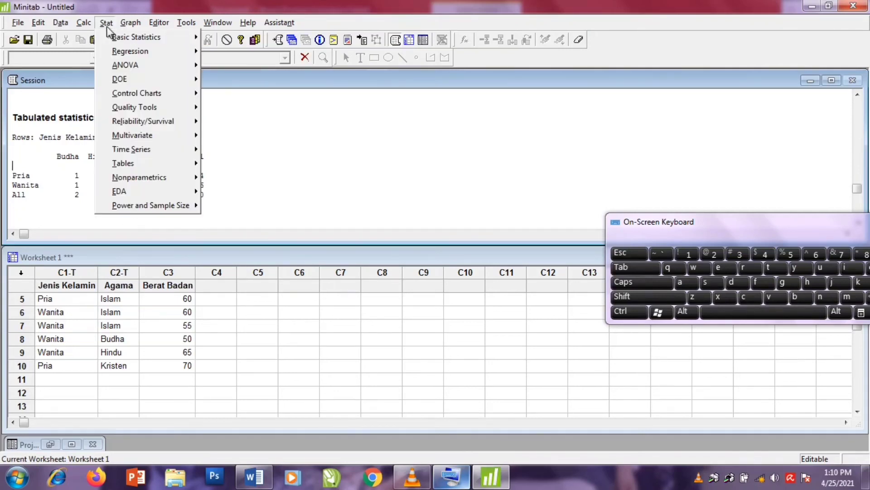
mouse_move(137, 161)
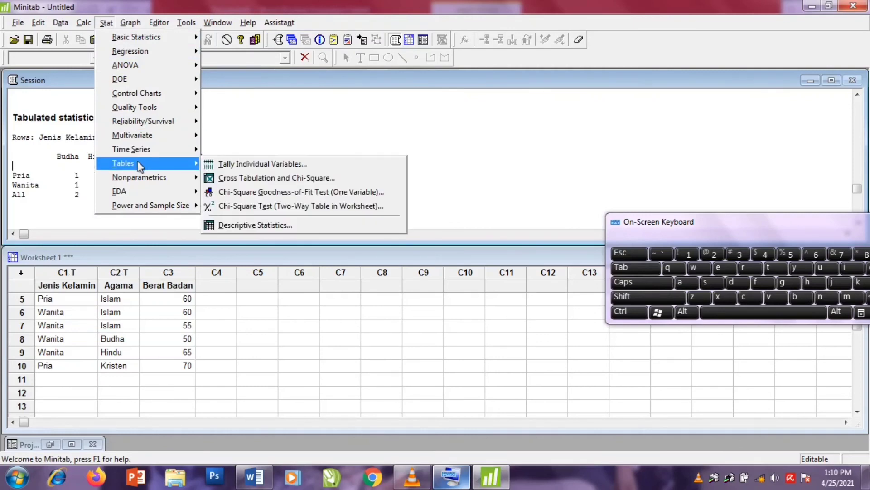
click(247, 225)
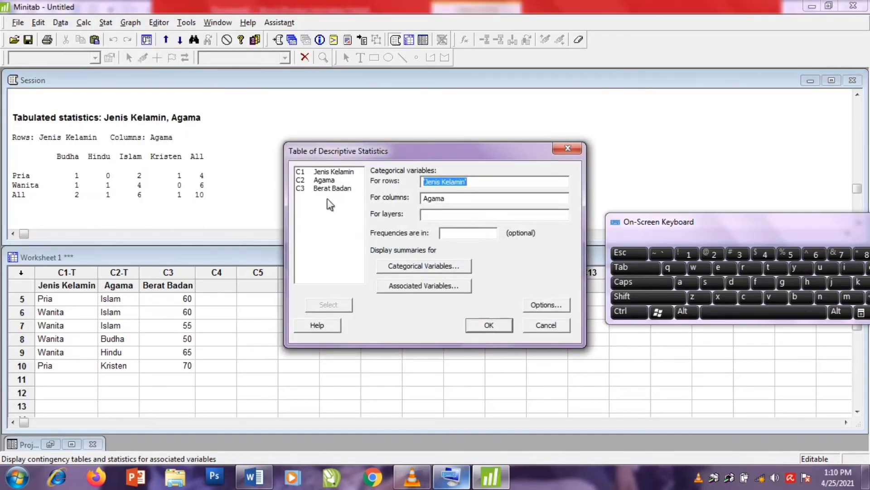
click(479, 184)
key(BackSpace)
key(BackSpace)
key(BackSpace)
key(BackSpace)
key(BackSpace)
key(BackSpace)
key(BackSpace)
key(BackSpace)
key(BackSpace)
key(BackSpace)
key(BackSpace)
key(BackSpace)
key(BackSpace)
key(BackSpace)
click(337, 189)
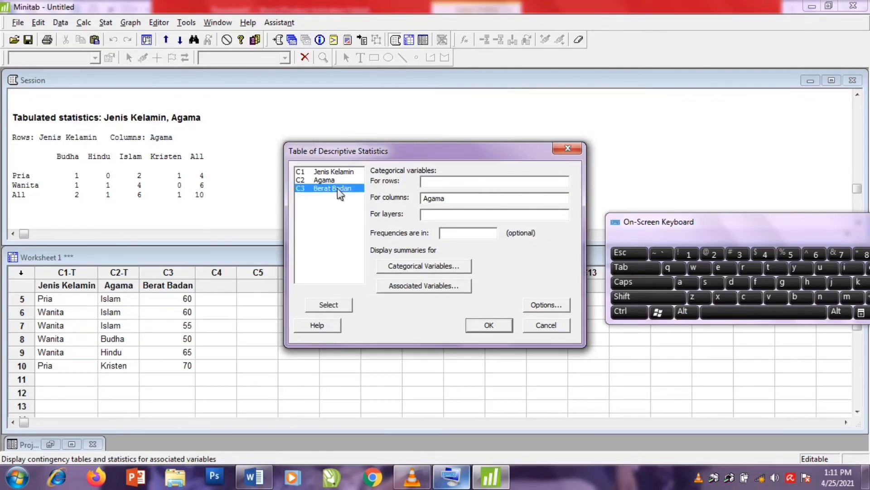
click(341, 300)
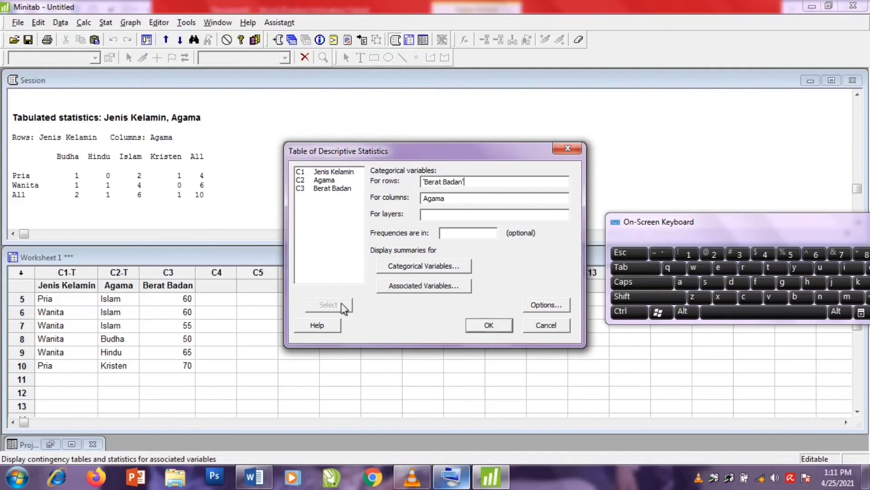
click(453, 200)
text(A)
key(BackSpace)
Step: Set Berat Badan as the associated variable, adding medians, minimums, maximums, sums and standard deviations to the displayed means
click(435, 286)
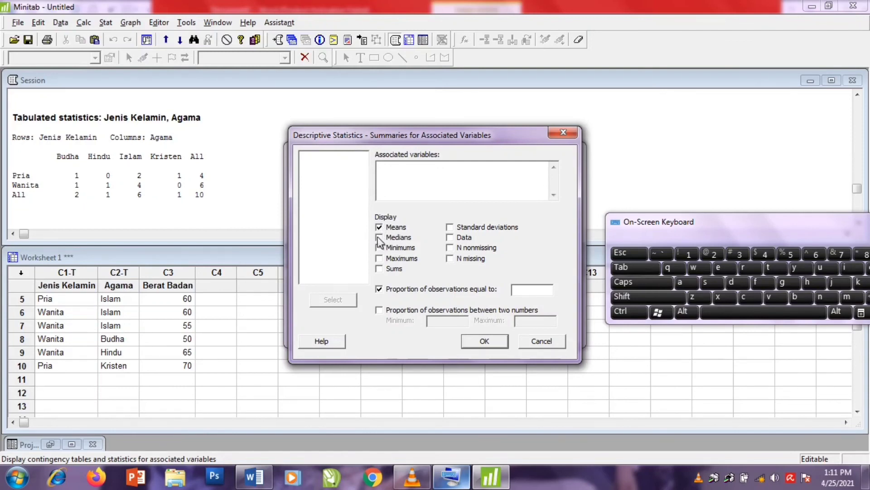
click(379, 238)
click(379, 248)
click(379, 259)
click(379, 269)
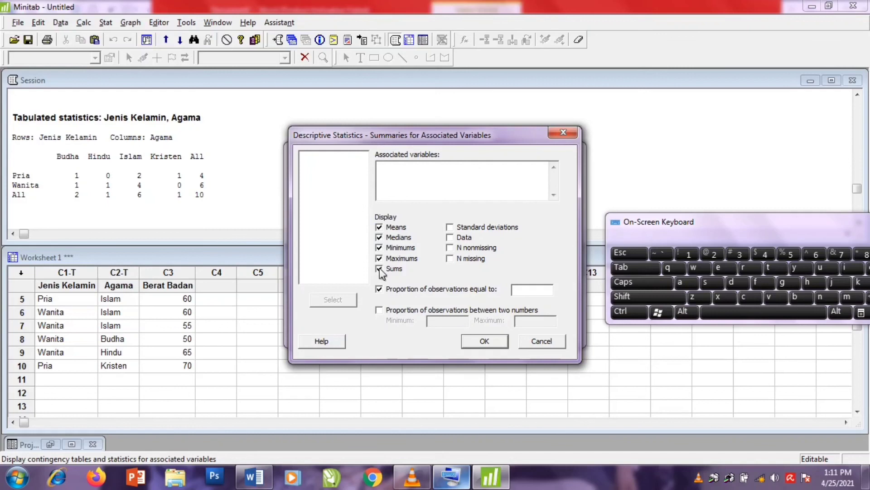
click(450, 227)
click(387, 171)
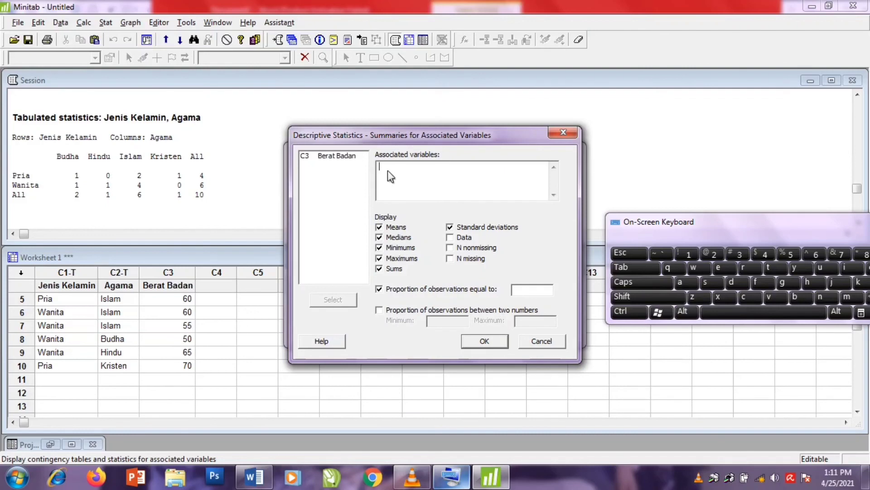
click(343, 157)
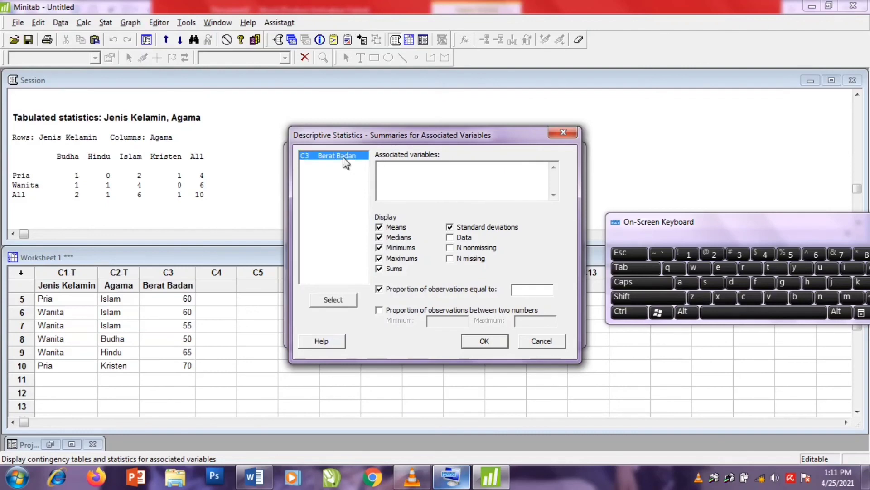
click(334, 297)
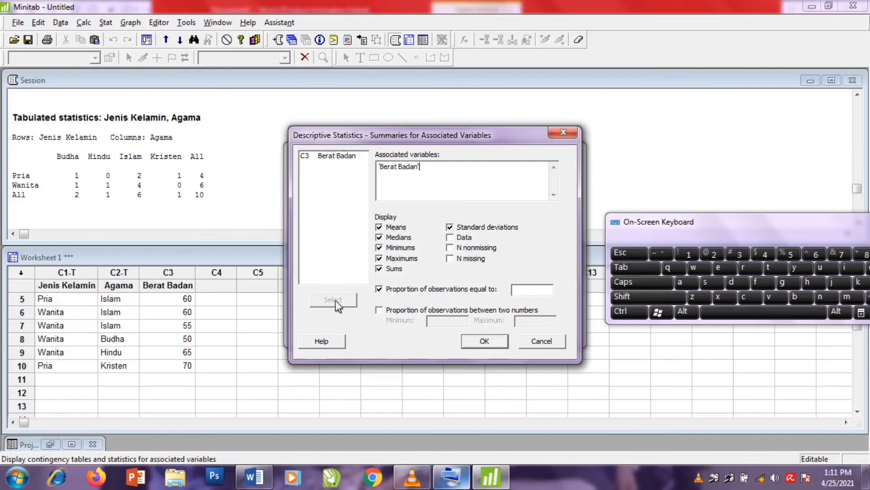
click(485, 344)
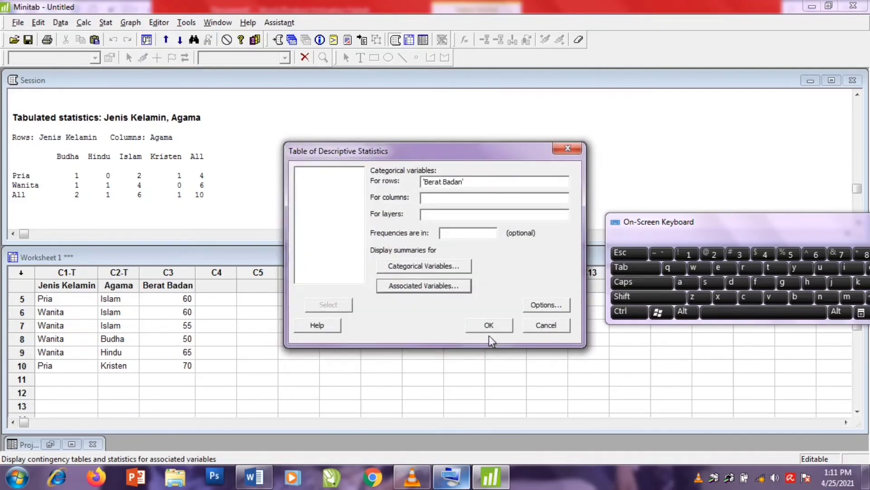
Step: Turn off the proportion of observations equal to a value, generate the Berat Badan statistics table, and highlight its All row
click(488, 325)
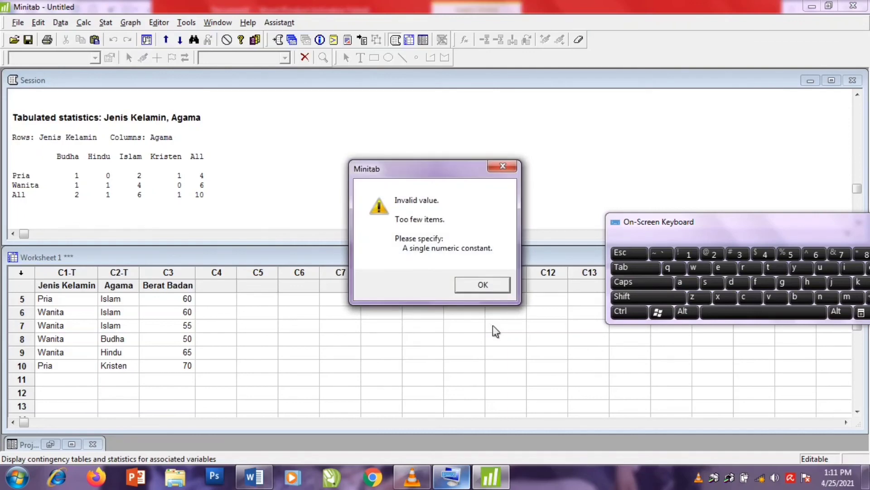
click(484, 286)
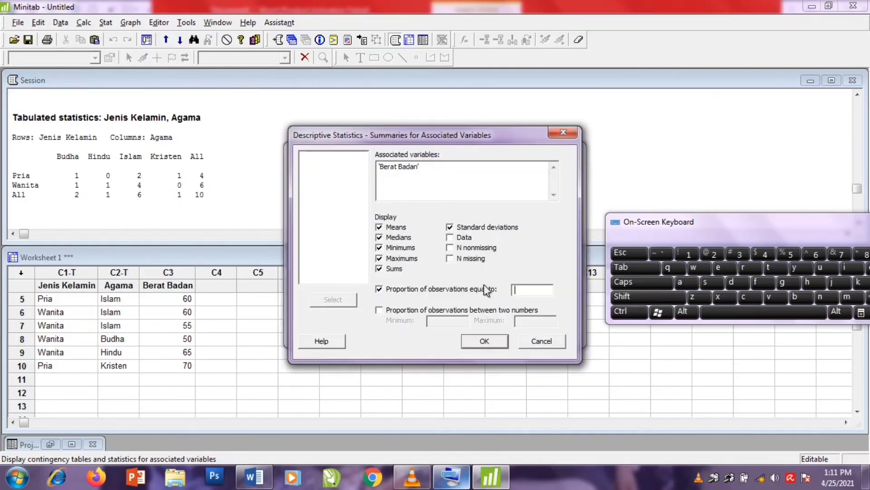
click(380, 289)
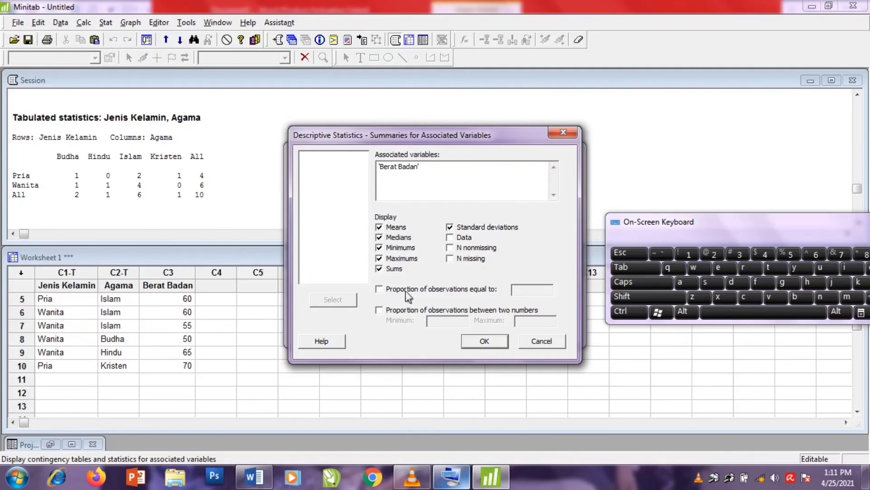
click(485, 342)
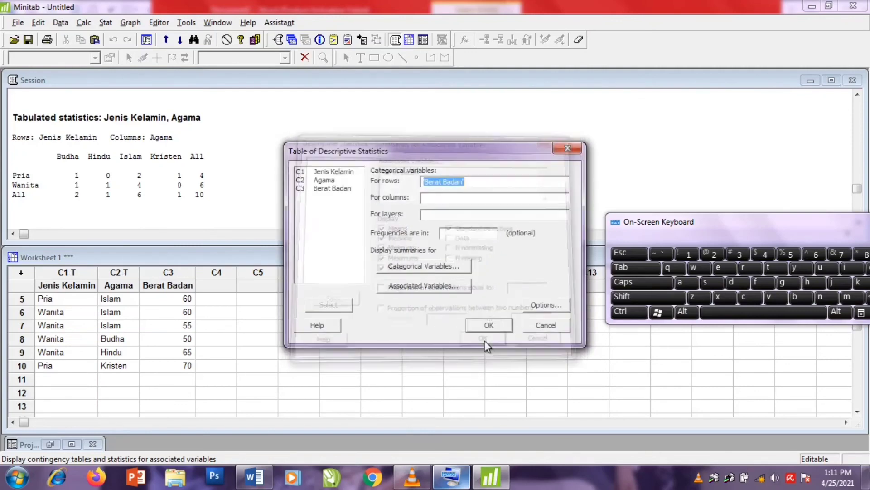
click(489, 327)
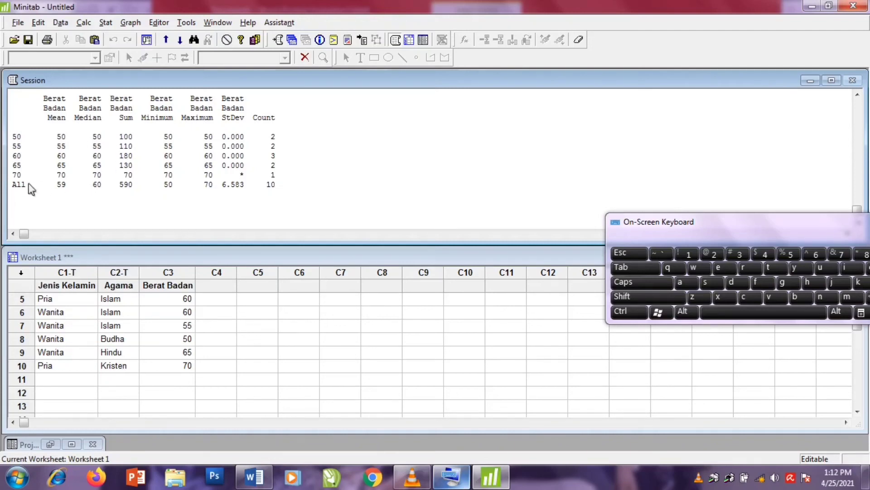
drag(12, 185, 279, 189)
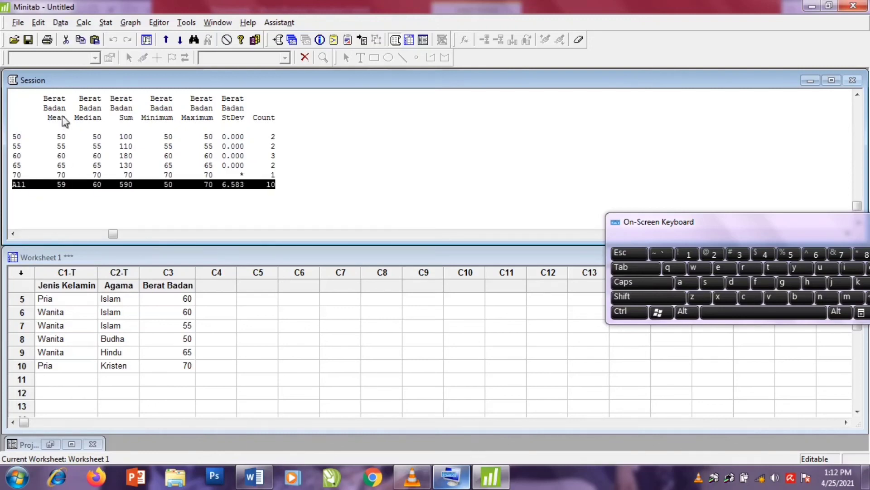